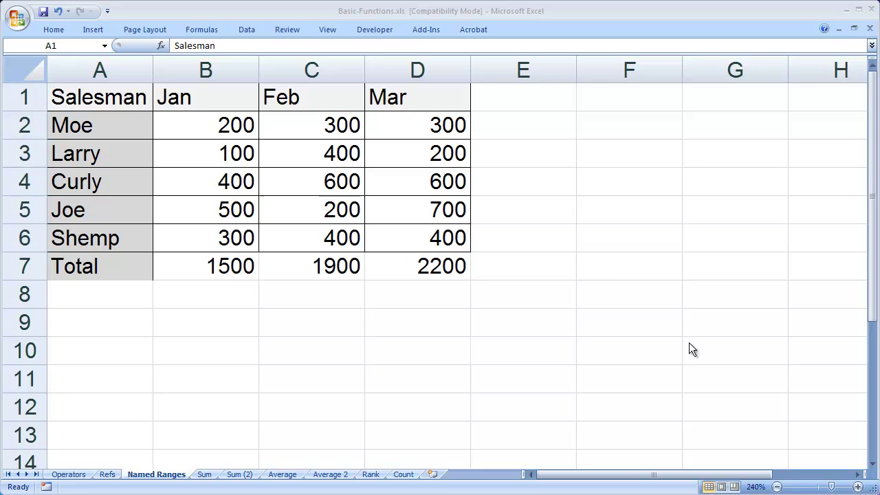
Name the empty block F5:G8 'Blank' through the Name Box
{"action": "key", "text": "alt+Tab"}
{"action": "left_click_drag", "start_coordinate": [599, 197], "coordinate": [782, 292]}
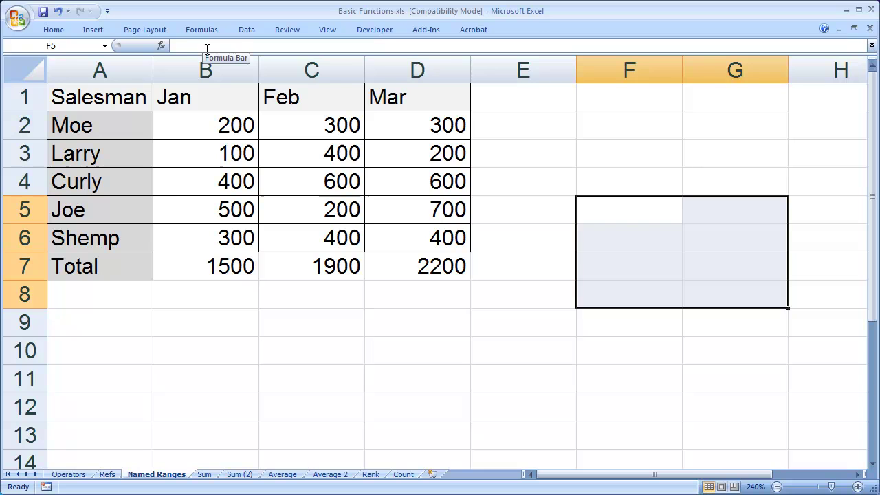
{"action": "left_click", "coordinate": [65, 45]}
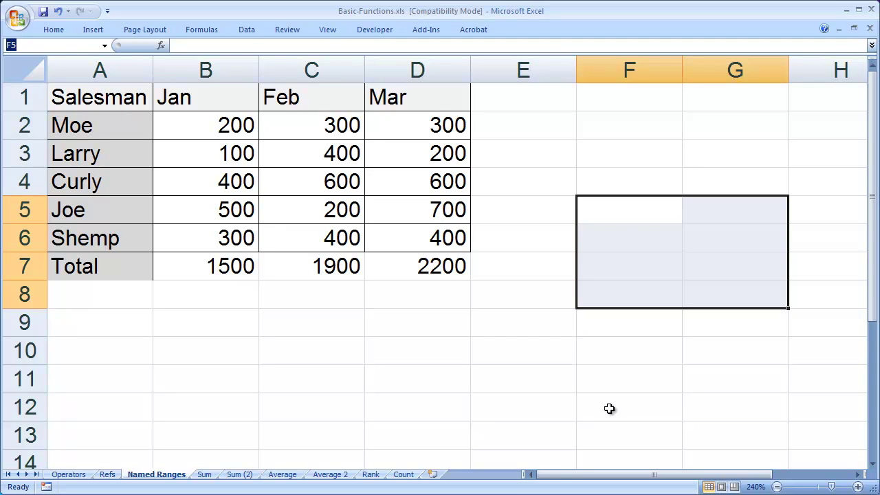
{"action": "type", "text": "Blank"}
{"action": "key", "text": "Return"}
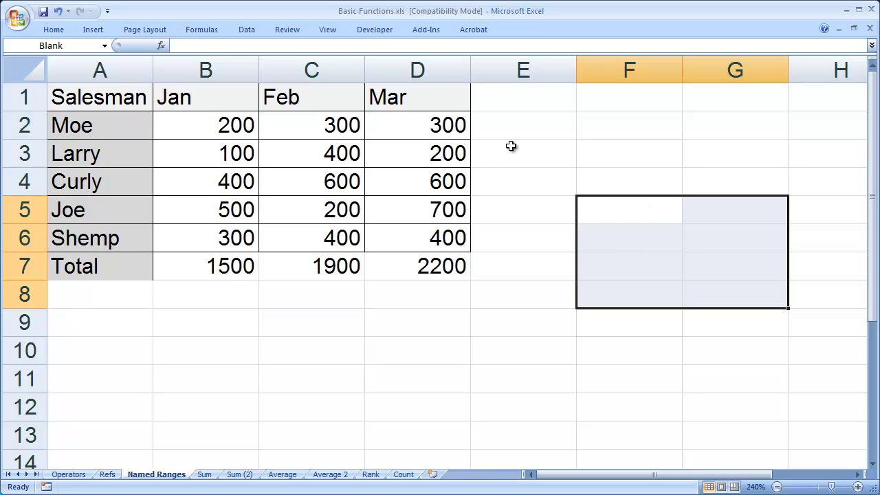
Choose Blank from the Name Box list to select F5:G8
{"action": "left_click", "coordinate": [142, 104]}
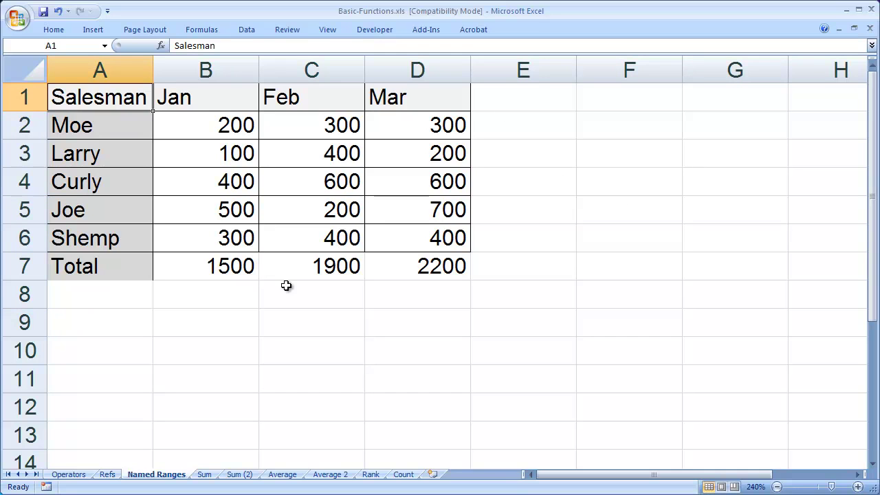
{"action": "left_click", "coordinate": [105, 46]}
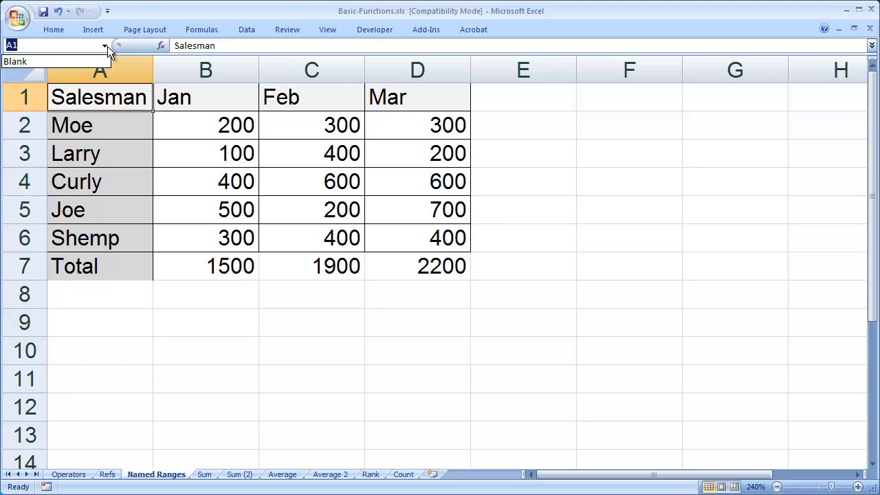
{"action": "left_click", "coordinate": [45, 61]}
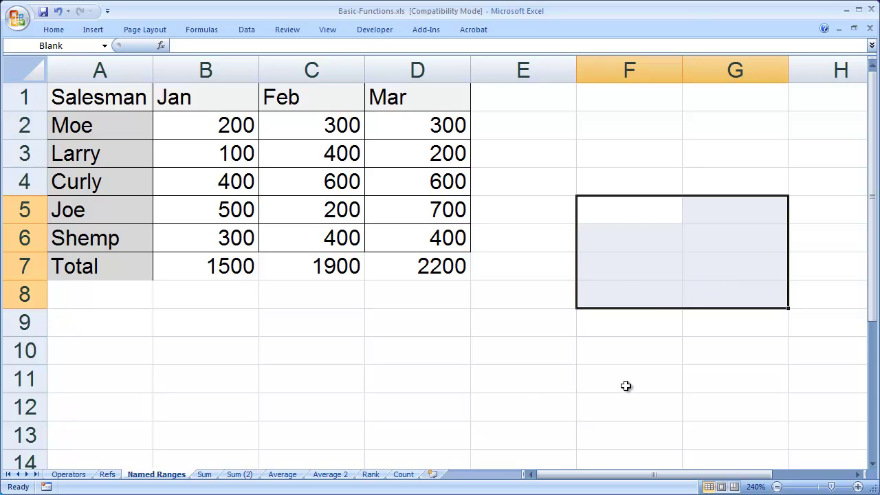
Enter 100, 200, 300 and 300 into the Blank range cells
{"action": "type", "text": "100"}
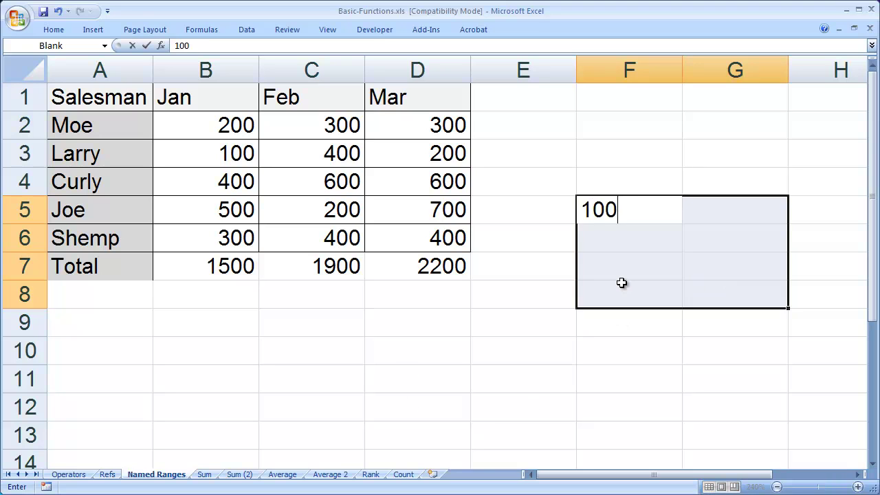
{"action": "key", "text": "Tab"}
{"action": "type", "text": "200"}
{"action": "key", "text": "Tab"}
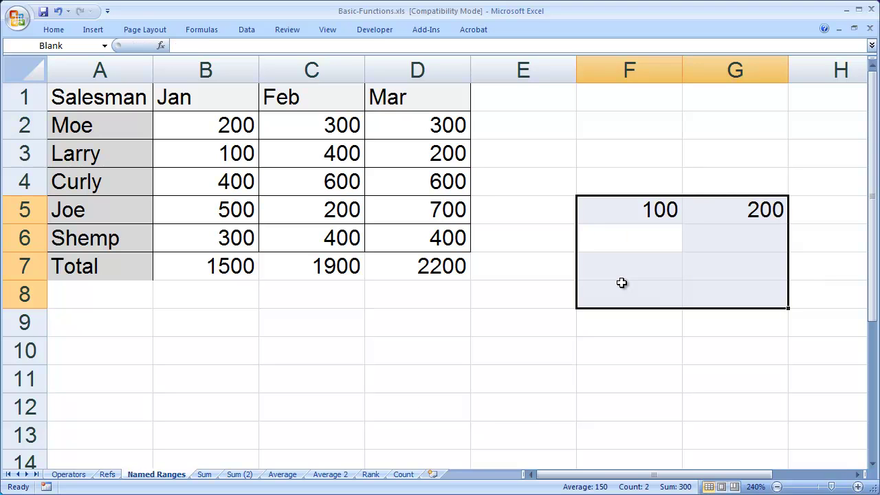
{"action": "type", "text": "300"}
{"action": "key", "text": "Tab"}
{"action": "type", "text": "300"}
{"action": "key", "text": "Return"}
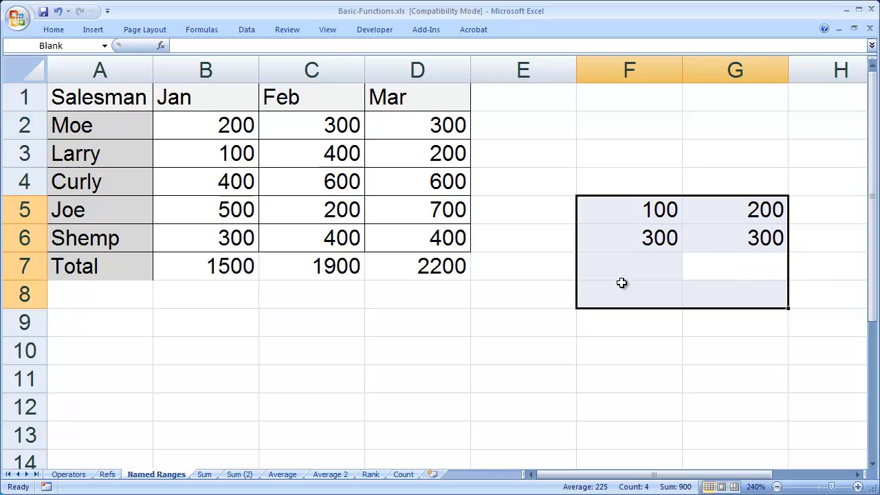
Total the Blank range in B10 with =sum(blank), giving 900
{"action": "left_click", "coordinate": [251, 351]}
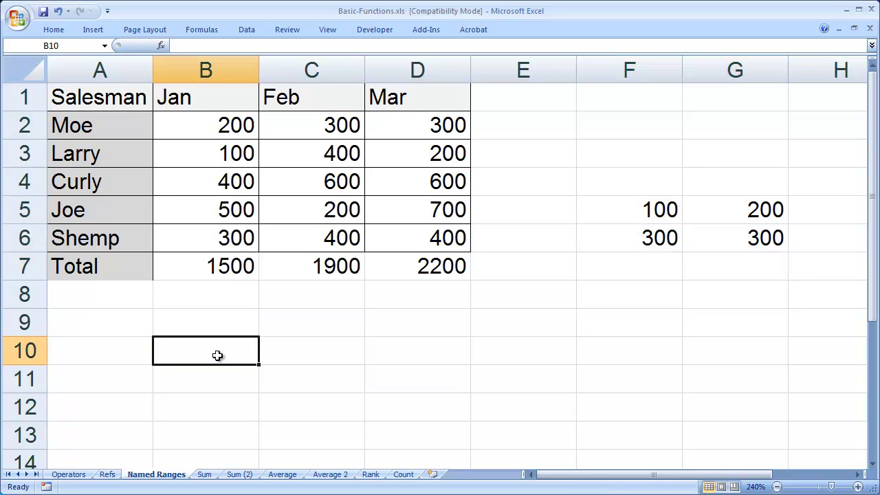
{"action": "type", "text": "="}
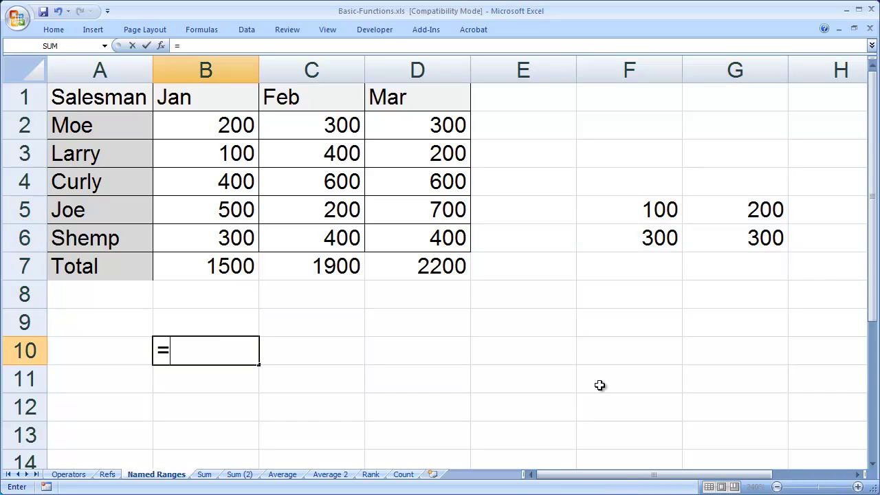
{"action": "type", "text": "sum("}
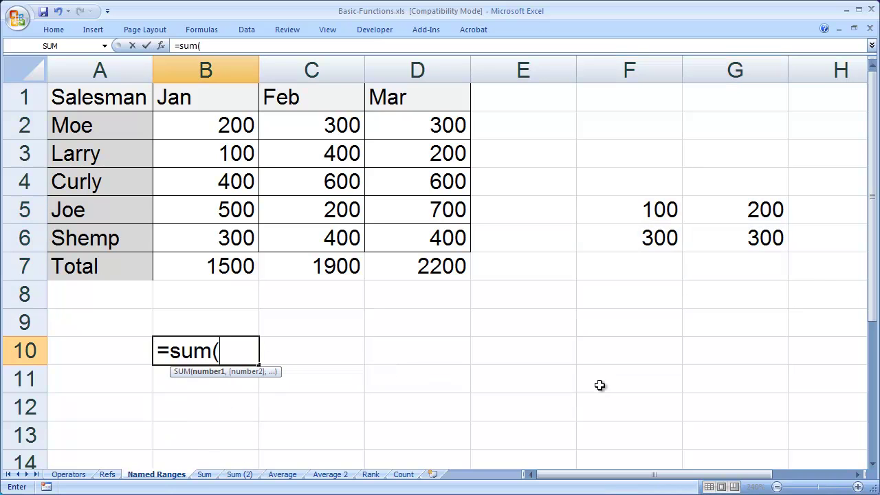
{"action": "type", "text": "ba"}
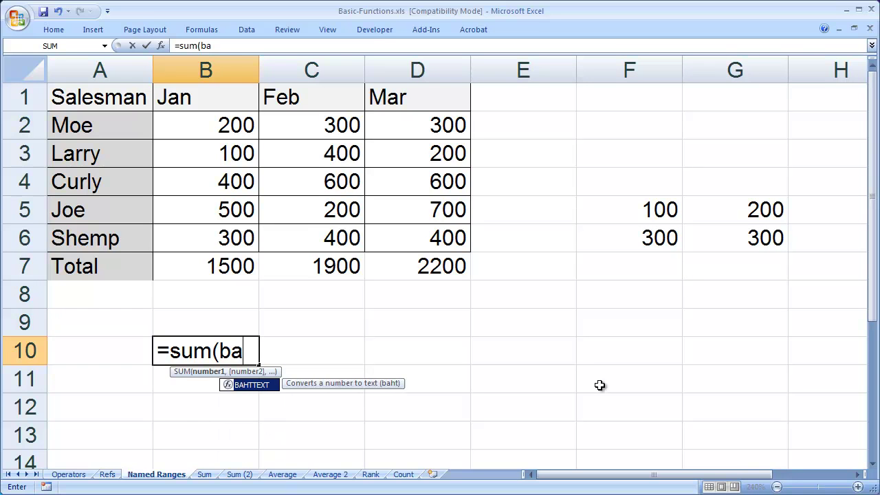
{"action": "key", "text": "BackSpace"}
{"action": "type", "text": "lank"}
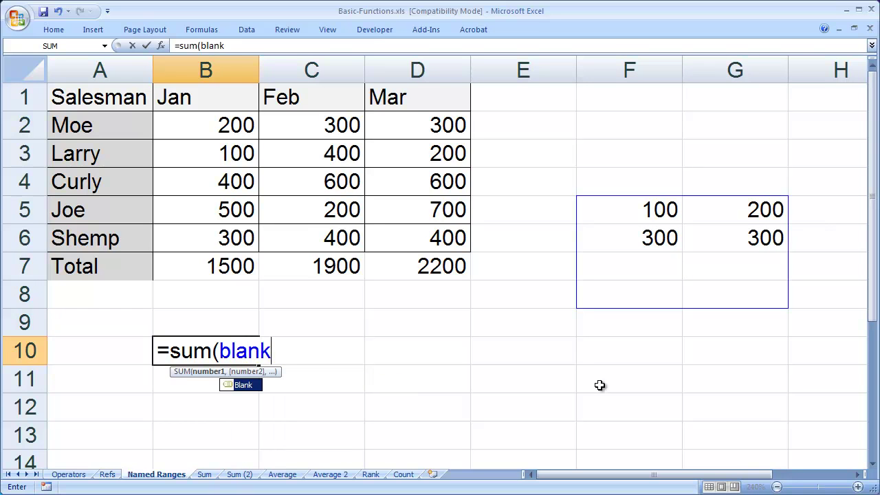
{"action": "type", "text": ")"}
{"action": "key", "text": "Return"}
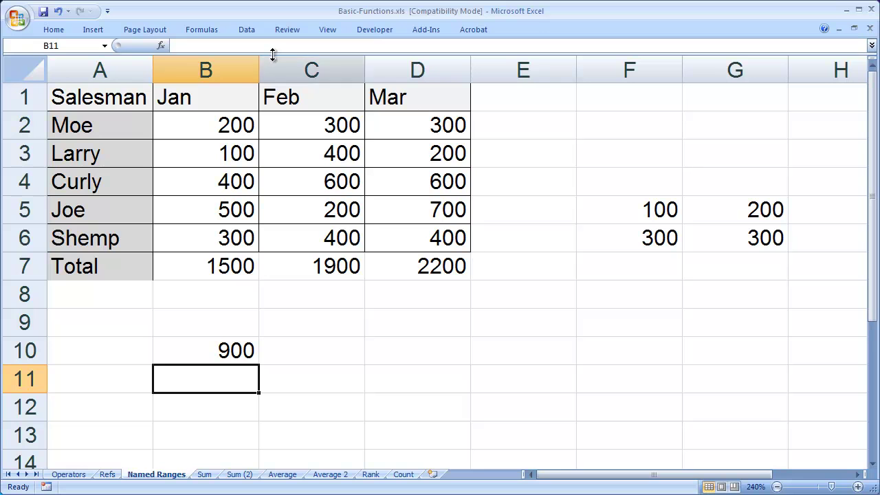
Delete the Blank name in Name Manager, turning B10's total into #NAME?
{"action": "left_click", "coordinate": [208, 29]}
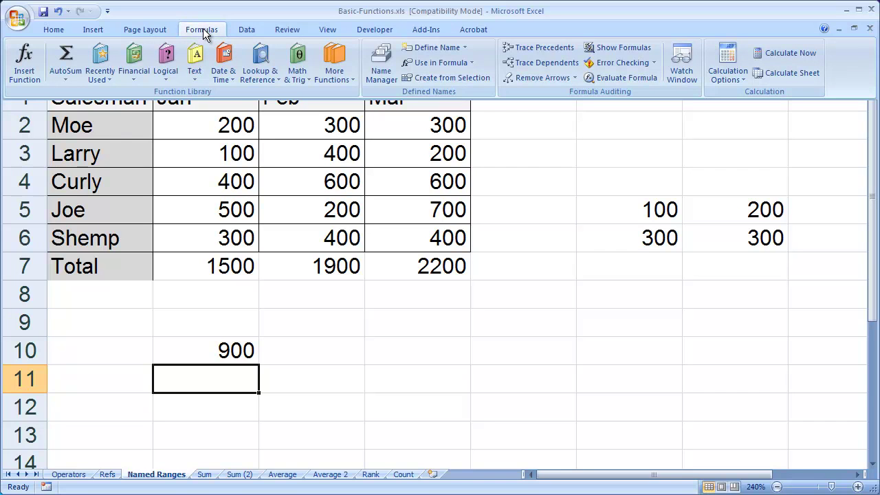
{"action": "left_click", "coordinate": [378, 58]}
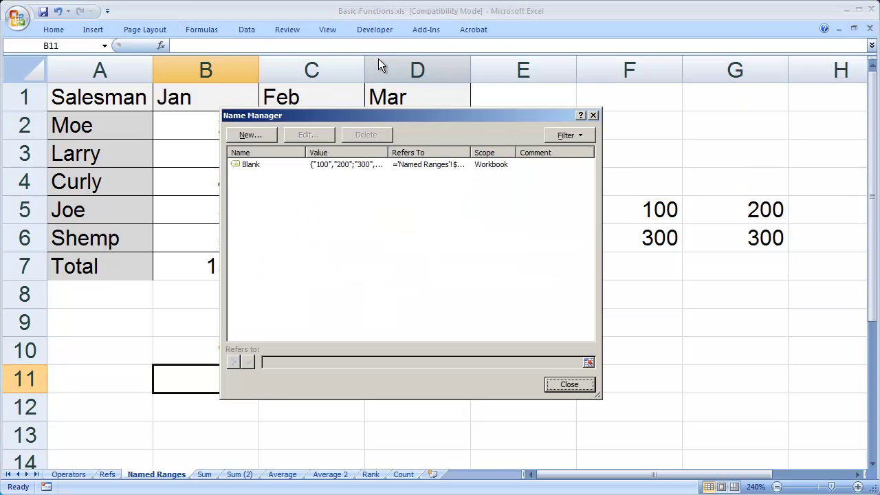
{"action": "left_click", "coordinate": [344, 165]}
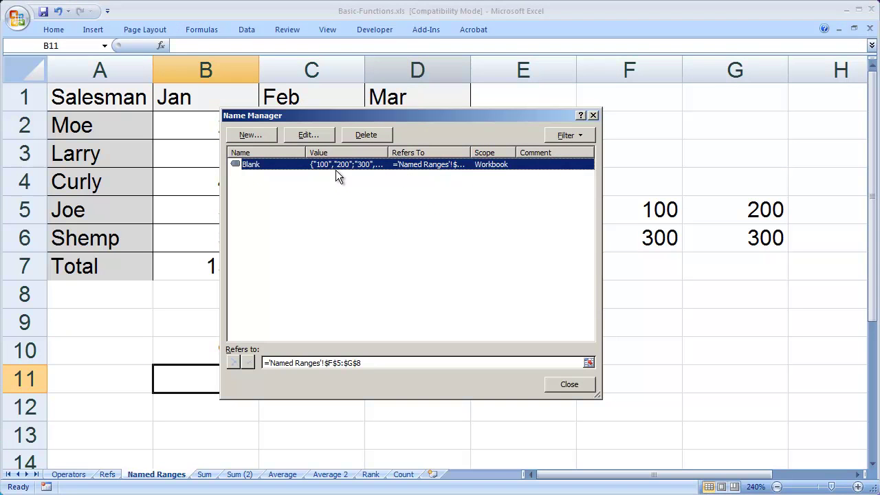
{"action": "left_click", "coordinate": [309, 136]}
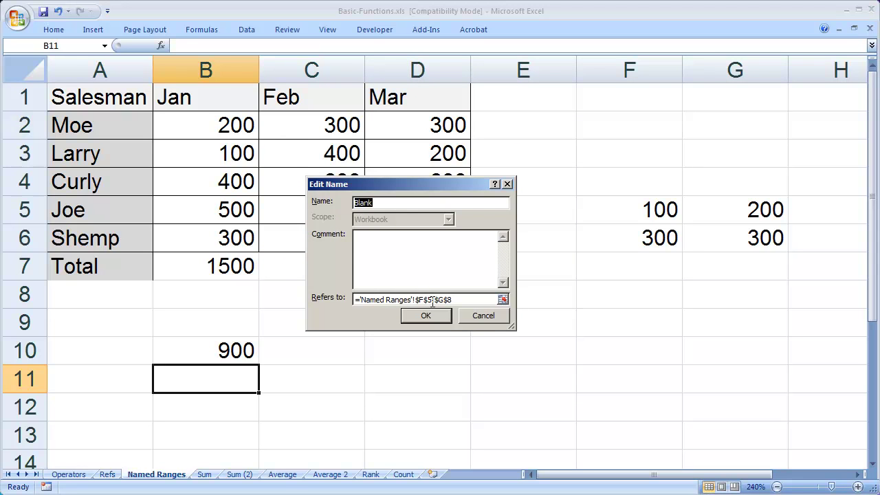
{"action": "left_click", "coordinate": [479, 316]}
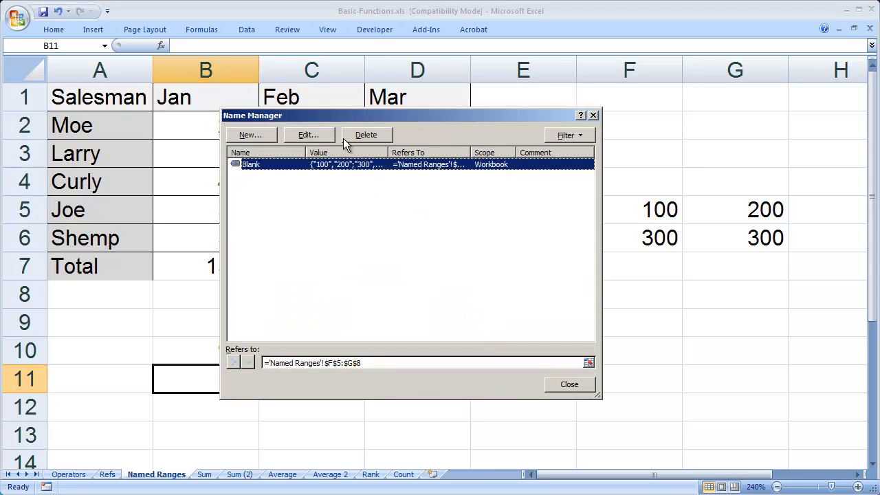
{"action": "left_click", "coordinate": [377, 137]}
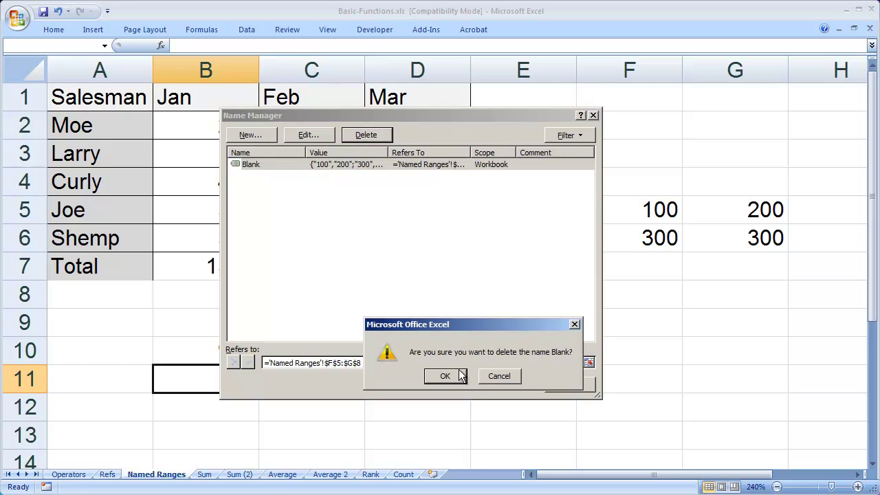
{"action": "left_click", "coordinate": [447, 378]}
{"action": "left_click", "coordinate": [569, 384]}
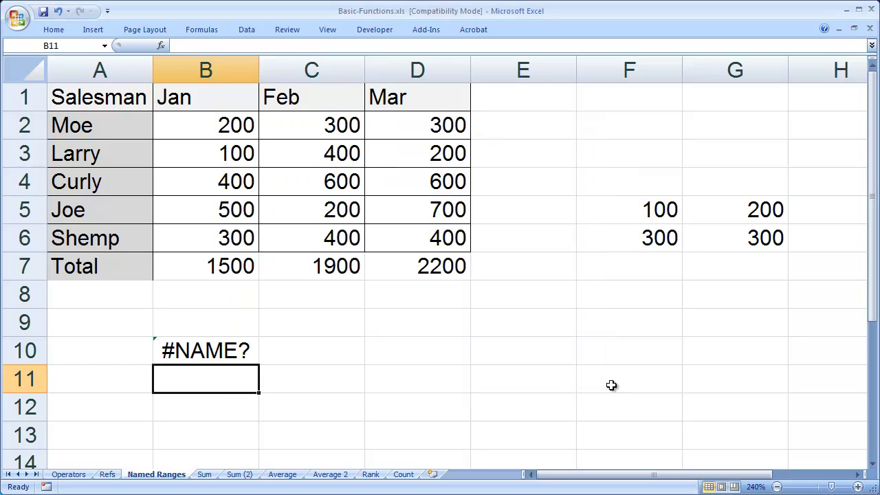
{"action": "left_click", "coordinate": [639, 377]}
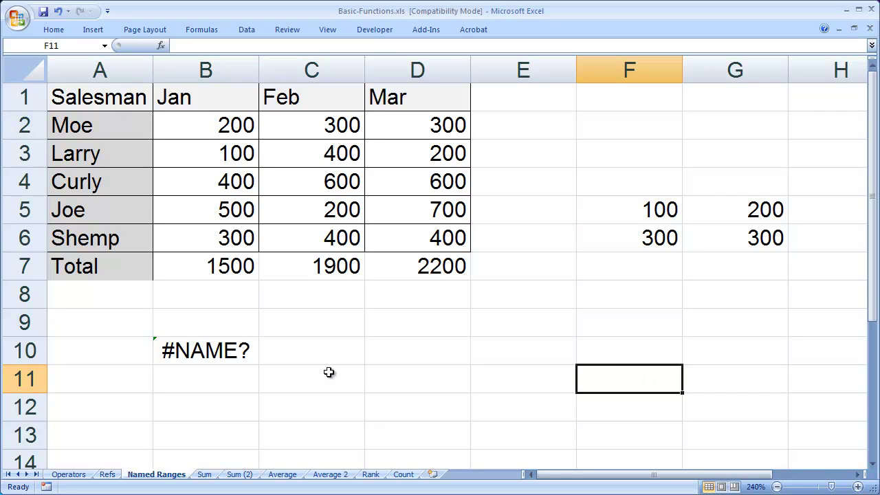
Empty cell B10 and delete the leftover numbers in F5:G6
{"action": "double_click", "coordinate": [207, 355]}
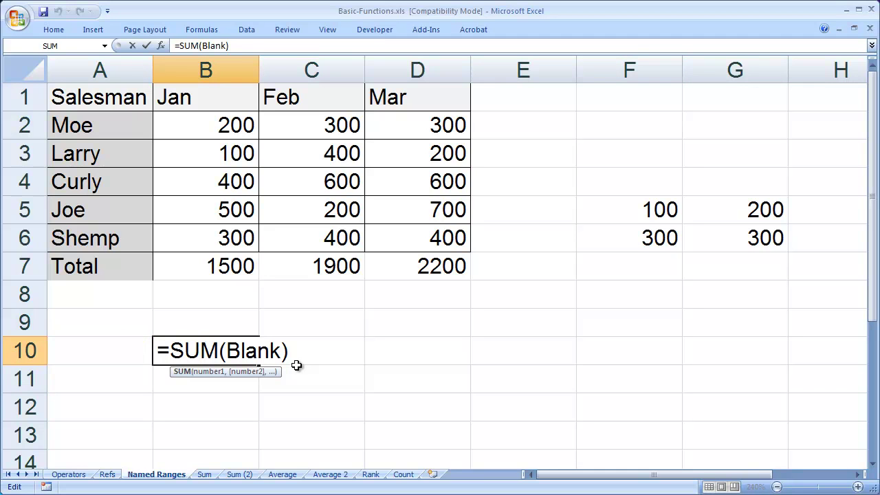
{"action": "key", "text": "Return"}
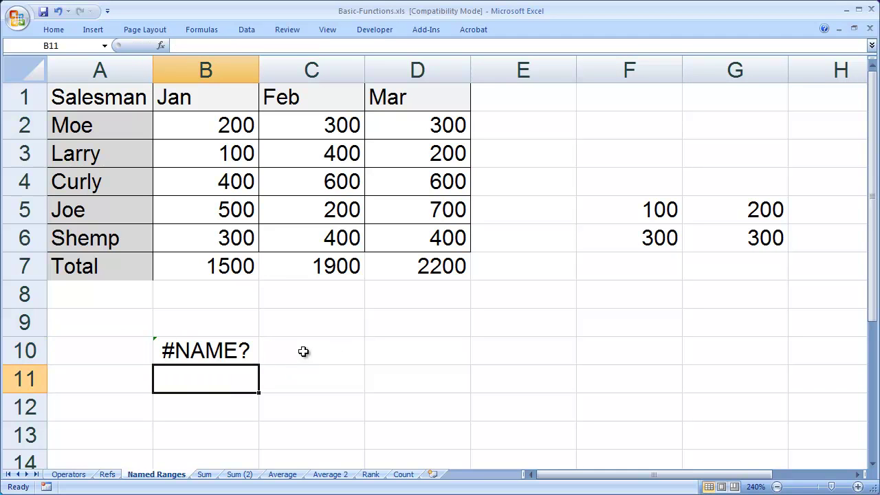
{"action": "left_click", "coordinate": [229, 351]}
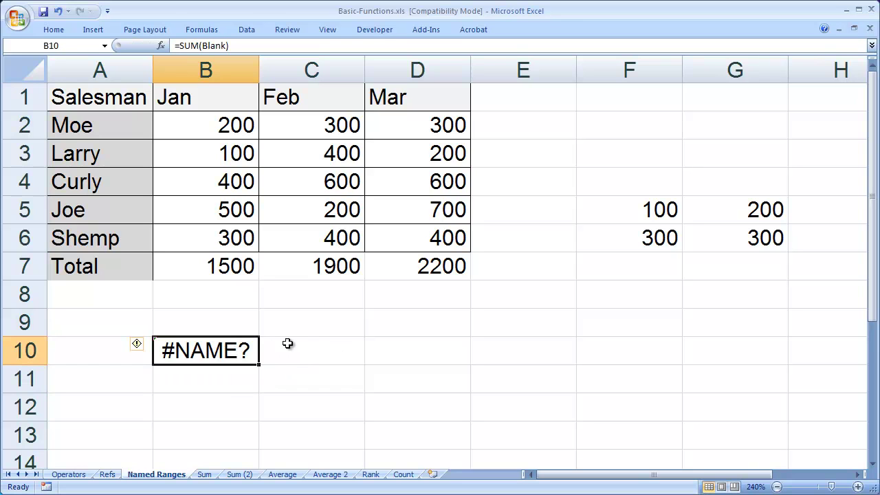
{"action": "type", "text": "\\"}
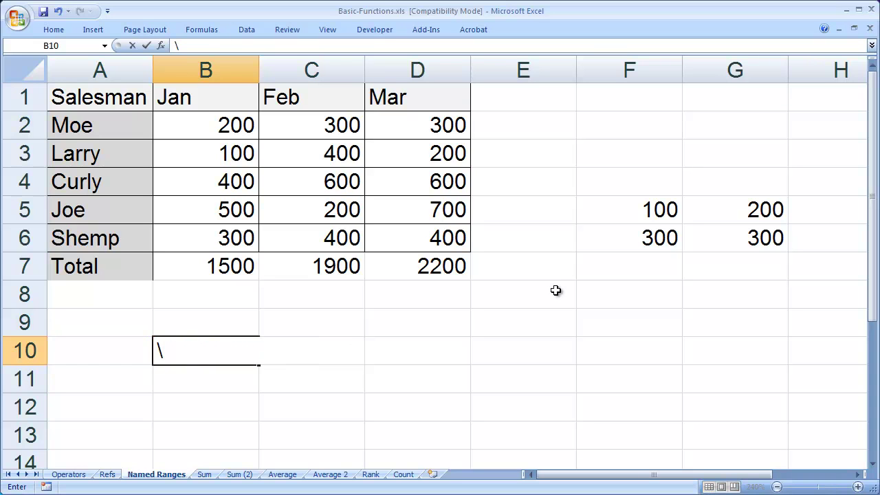
{"action": "key", "text": "BackSpace"}
{"action": "key", "text": "Return"}
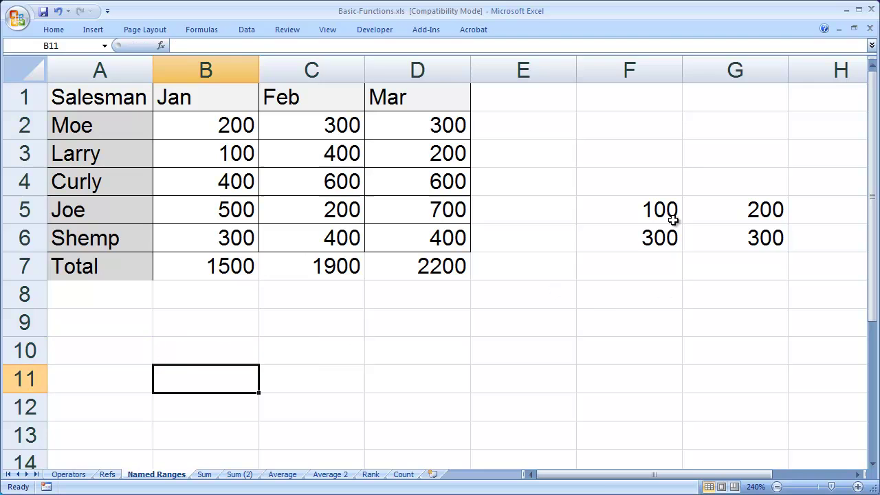
{"action": "left_click_drag", "start_coordinate": [654, 213], "coordinate": [707, 240]}
{"action": "key", "text": "Delete"}
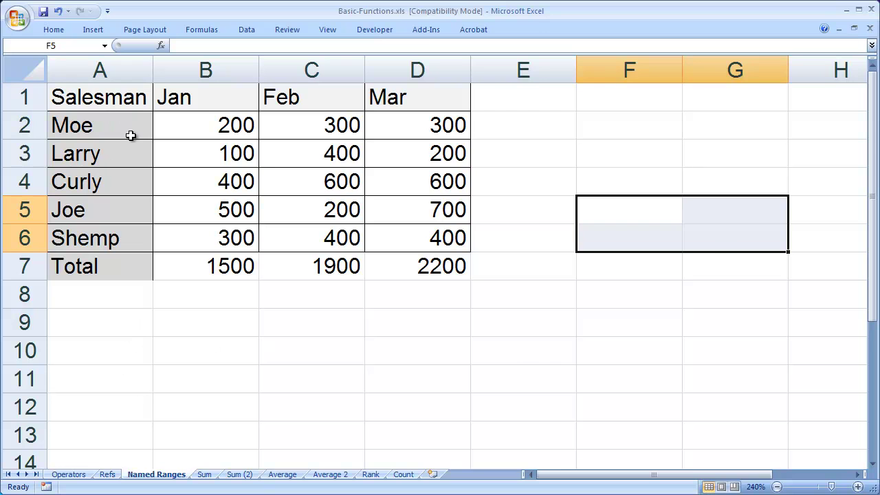
Select A1:D7, covering the Salesman heading through the Jan–Mar totals
{"action": "left_click_drag", "start_coordinate": [86, 94], "coordinate": [411, 255]}
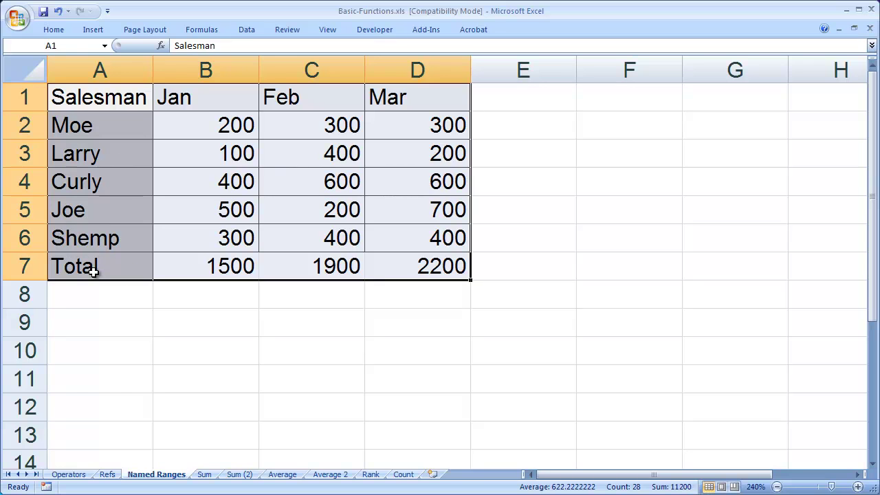
Define the name 'Table' for A1:D7 with Define Name
{"action": "left_click", "coordinate": [200, 30]}
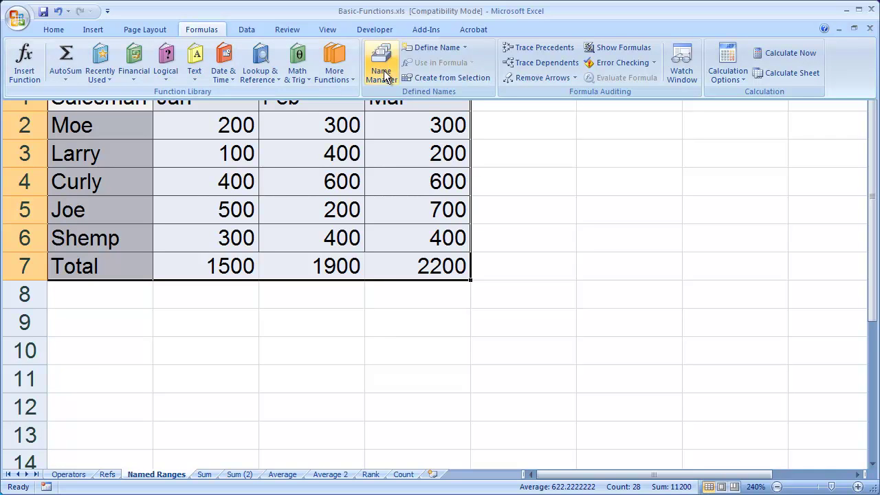
{"action": "left_click", "coordinate": [463, 48]}
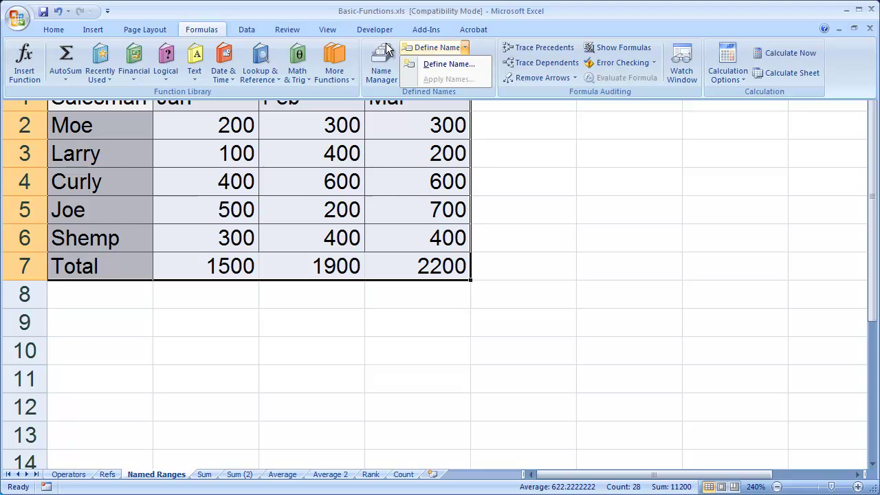
{"action": "left_click", "coordinate": [445, 64]}
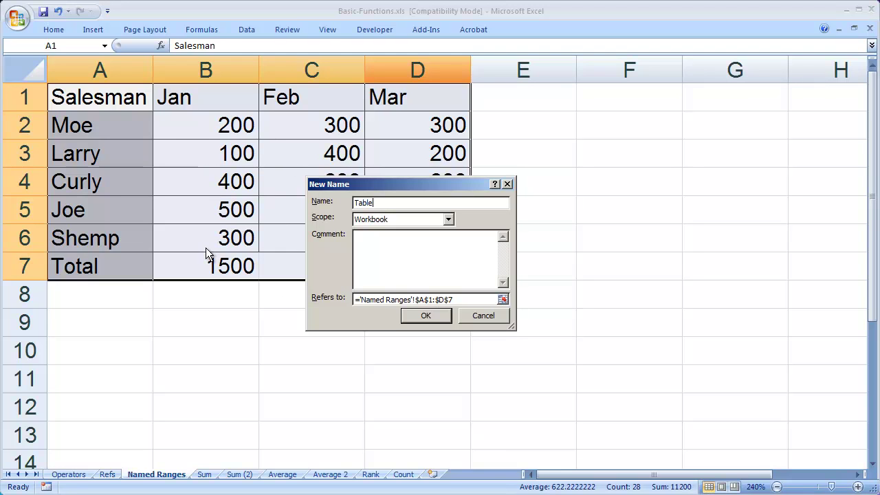
{"action": "key", "text": "Return"}
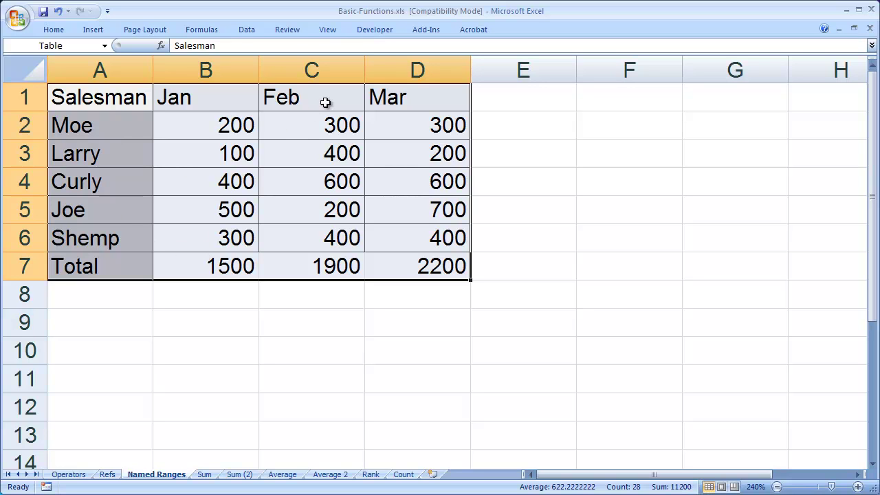
Use Create from Selection with Top row and Left column to name months and salesmen
{"action": "left_click", "coordinate": [200, 31]}
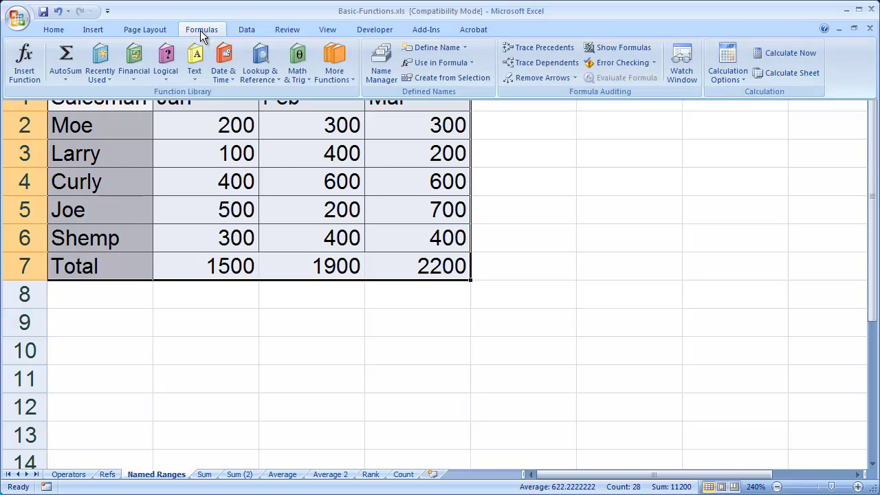
{"action": "left_click", "coordinate": [467, 78]}
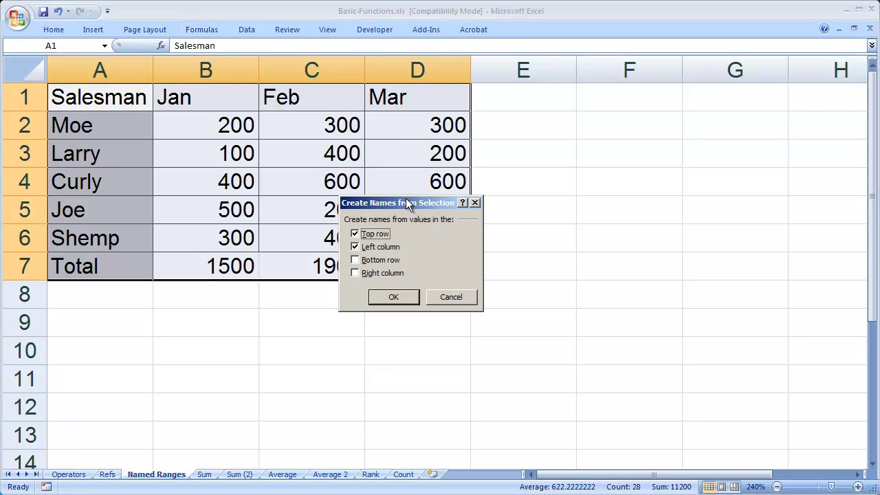
{"action": "mouse_move", "coordinate": [407, 203]}
{"action": "left_mouse_down"}
{"action": "mouse_move", "coordinate": [395, 202]}
{"action": "mouse_move", "coordinate": [416, 217]}
{"action": "left_mouse_up"}
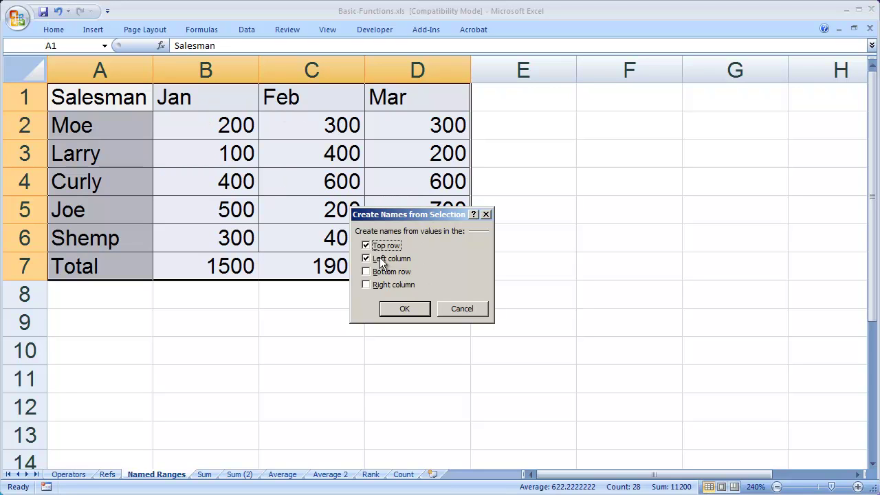
{"action": "left_click", "coordinate": [406, 310]}
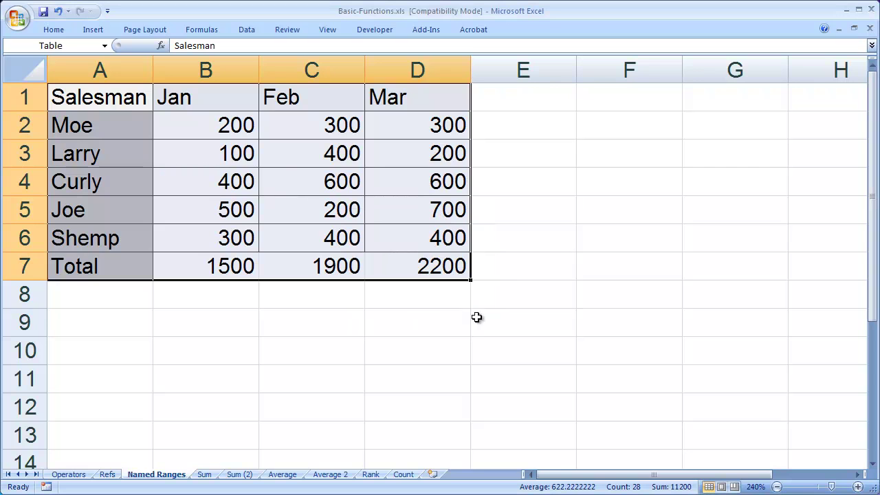
{"action": "left_click", "coordinate": [96, 103]}
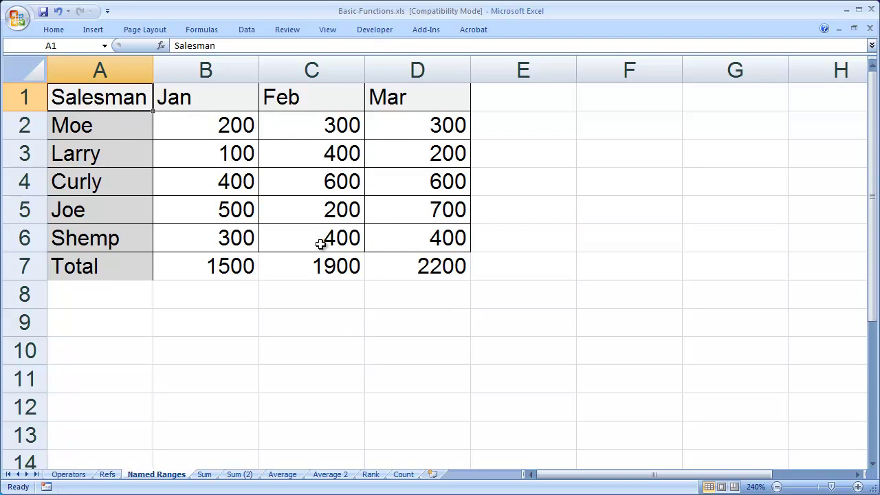
{"action": "left_click", "coordinate": [104, 46]}
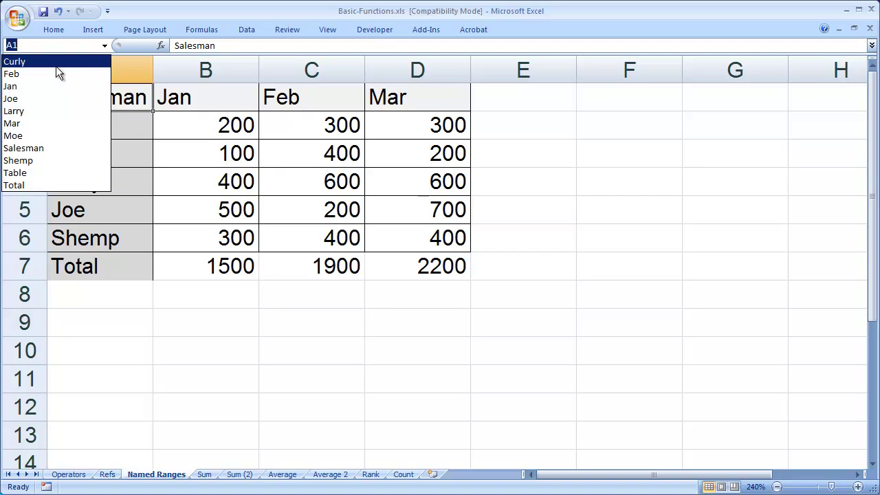
{"action": "left_click", "coordinate": [62, 102]}
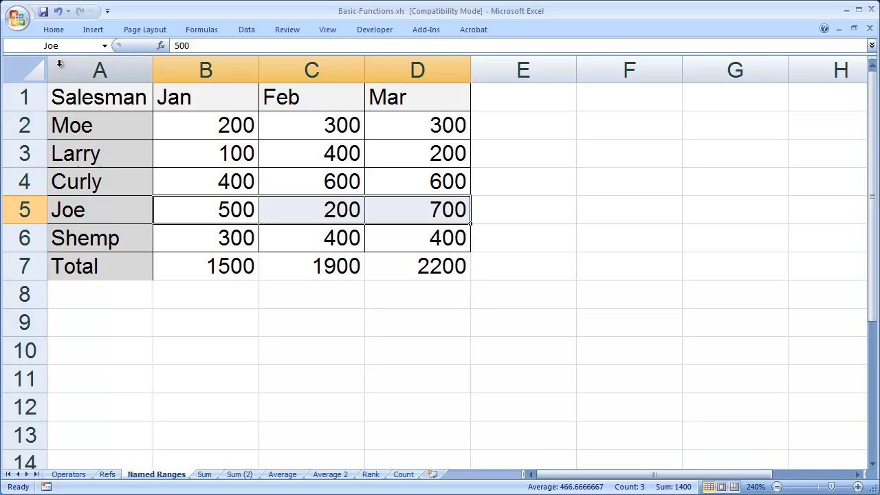
{"action": "left_click", "coordinate": [105, 46]}
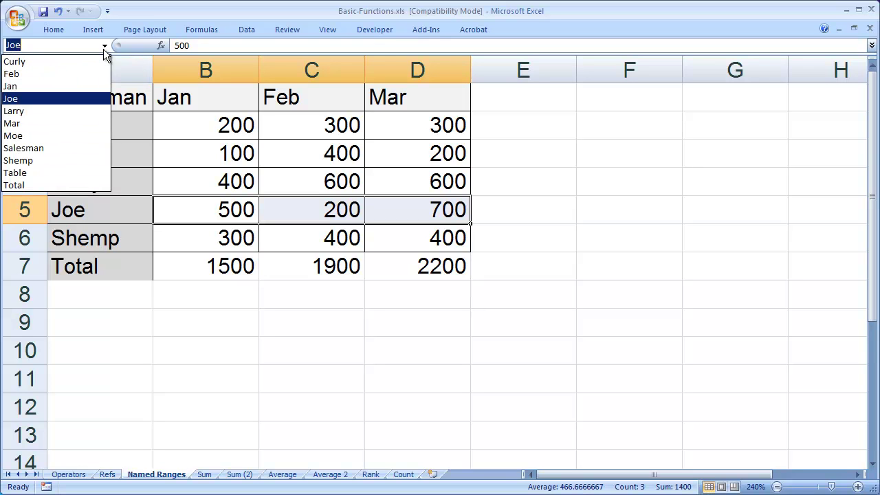
{"action": "left_click", "coordinate": [46, 124]}
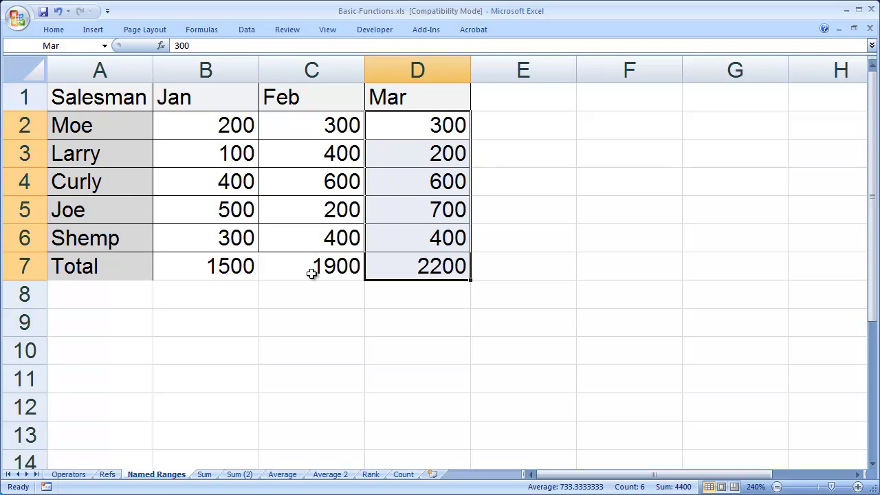
{"action": "left_click", "coordinate": [440, 152]}
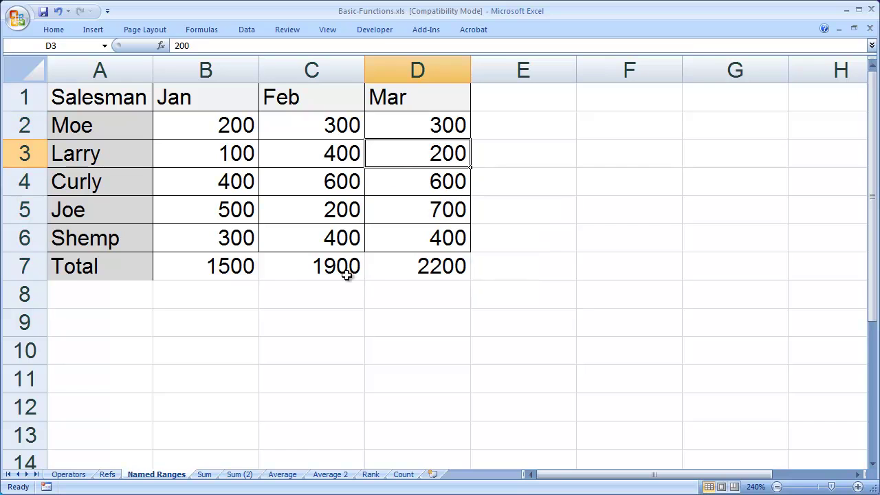
{"action": "left_click", "coordinate": [65, 272]}
{"action": "left_click", "coordinate": [217, 270]}
{"action": "left_click", "coordinate": [424, 267]}
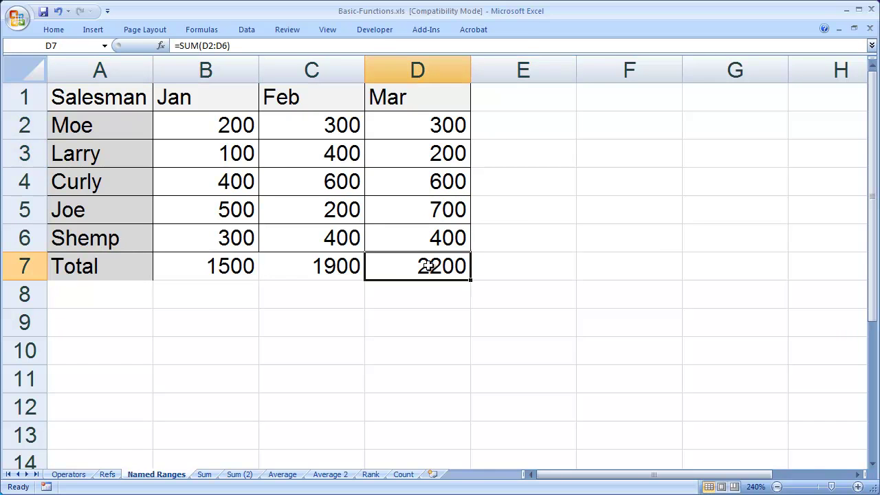
{"action": "left_click", "coordinate": [106, 50]}
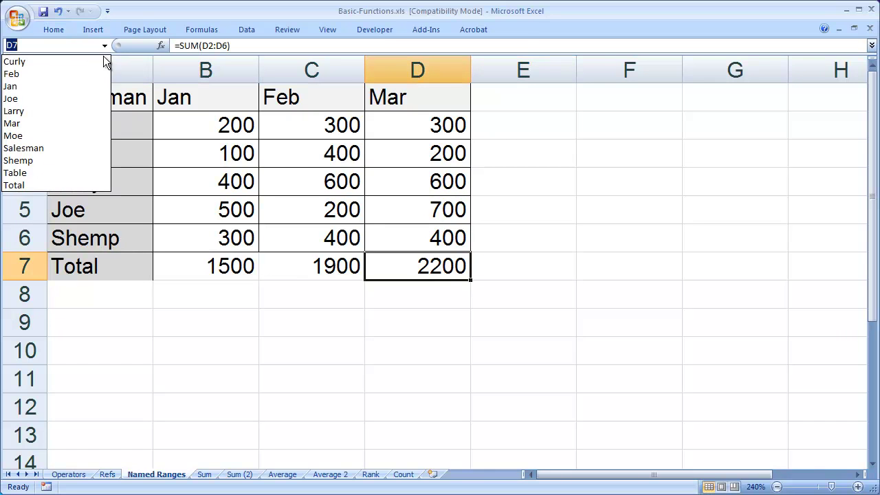
{"action": "left_click", "coordinate": [53, 122]}
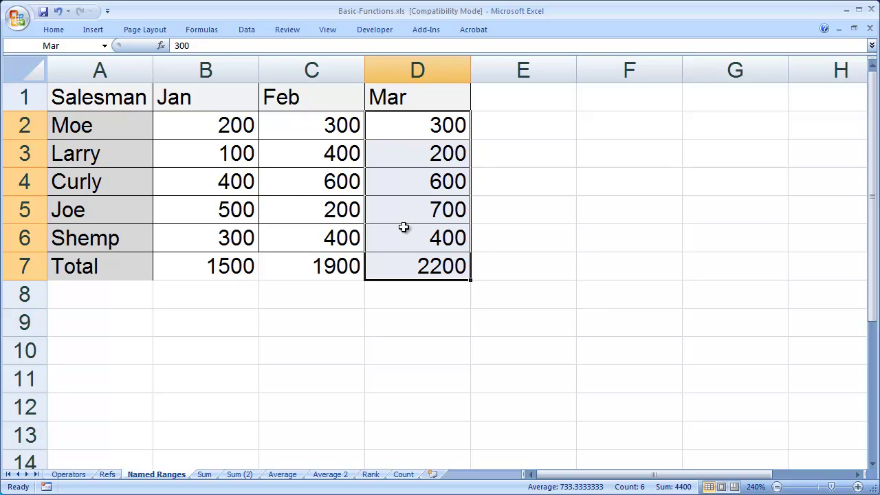
In Name Manager, change Jan's reference end from $B$7 to $B$6
{"action": "left_click", "coordinate": [388, 98]}
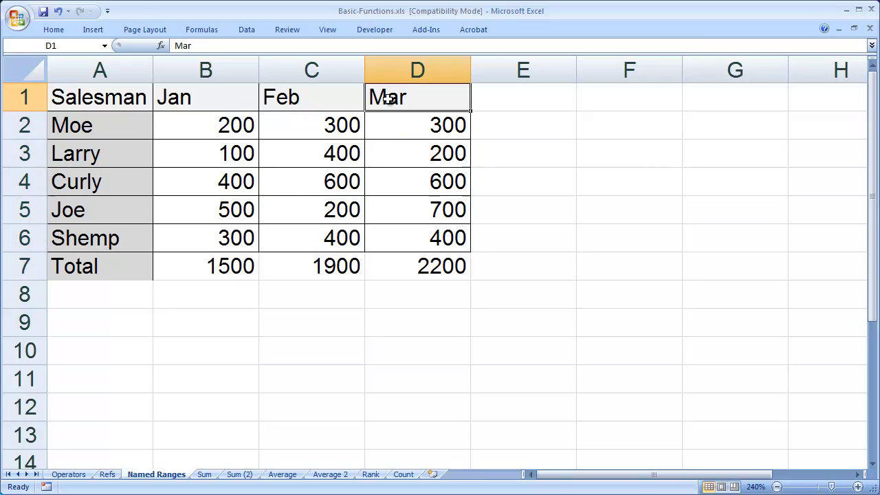
{"action": "left_click", "coordinate": [200, 30]}
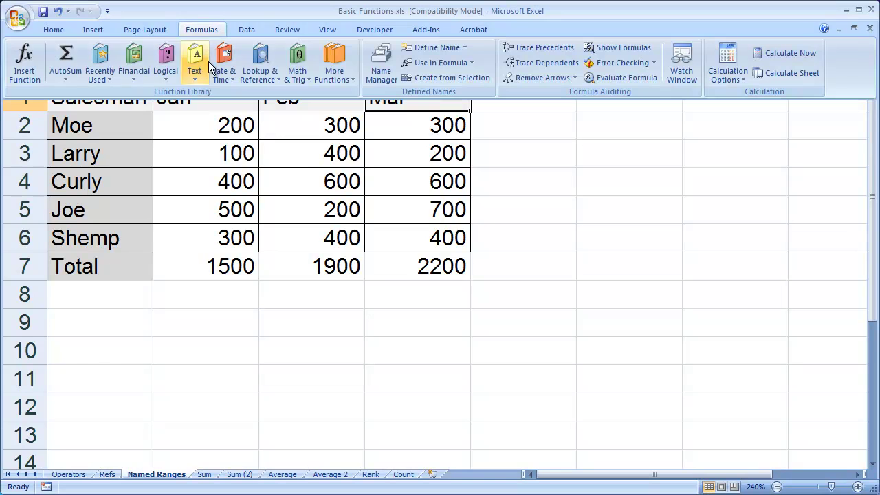
{"action": "left_click", "coordinate": [382, 59]}
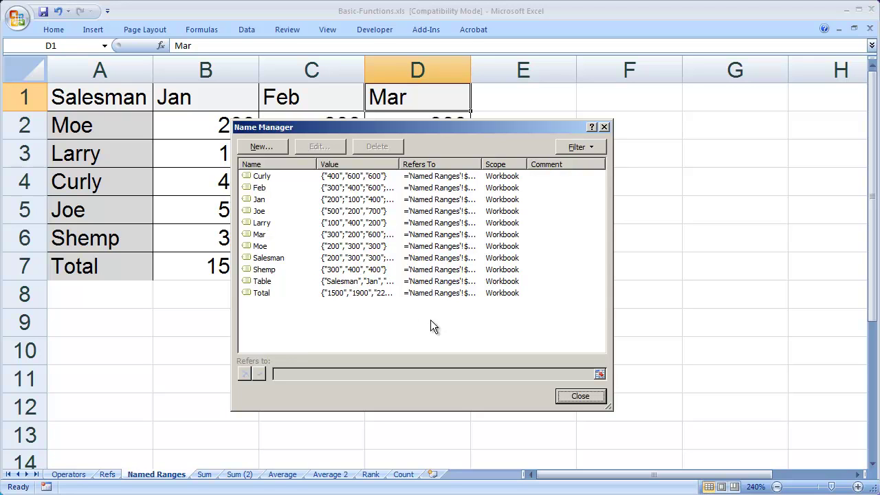
{"action": "left_click", "coordinate": [264, 200]}
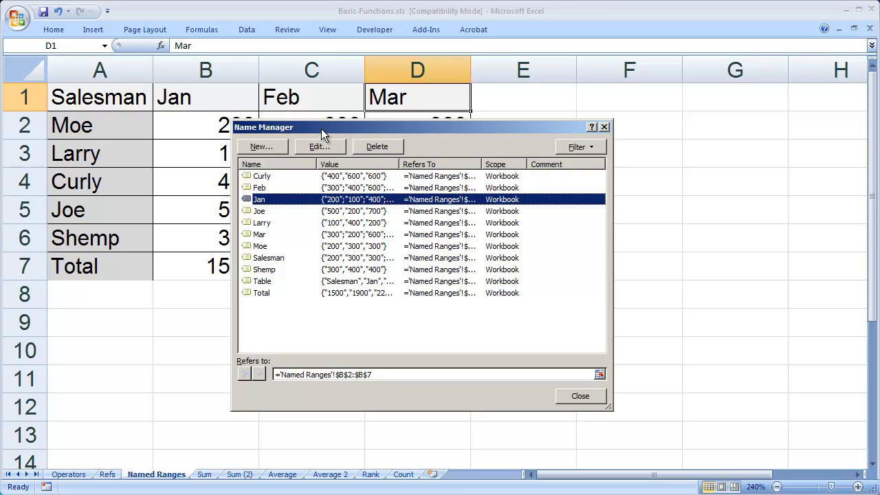
{"action": "left_click_drag", "start_coordinate": [321, 129], "coordinate": [556, 146]}
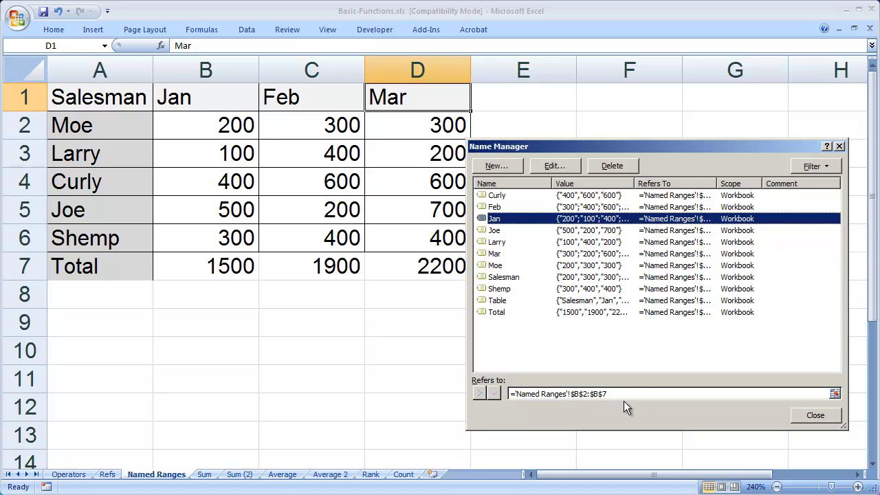
{"action": "left_click", "coordinate": [554, 166]}
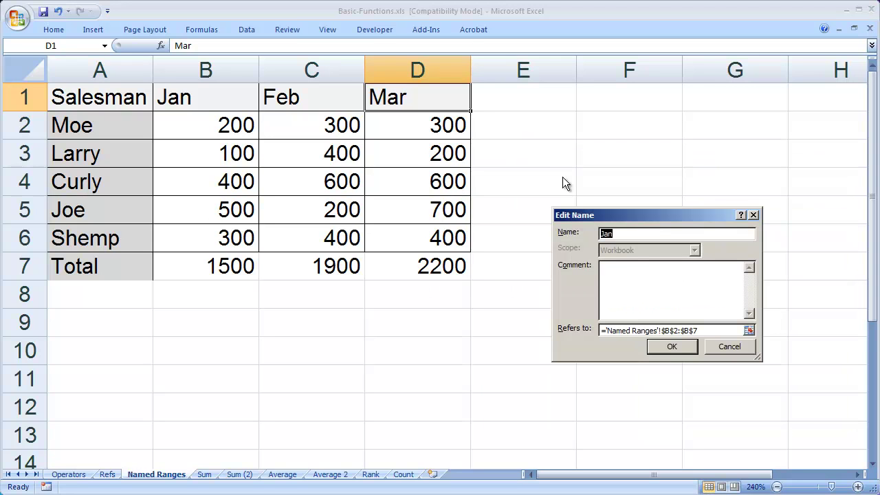
{"action": "left_click", "coordinate": [700, 331]}
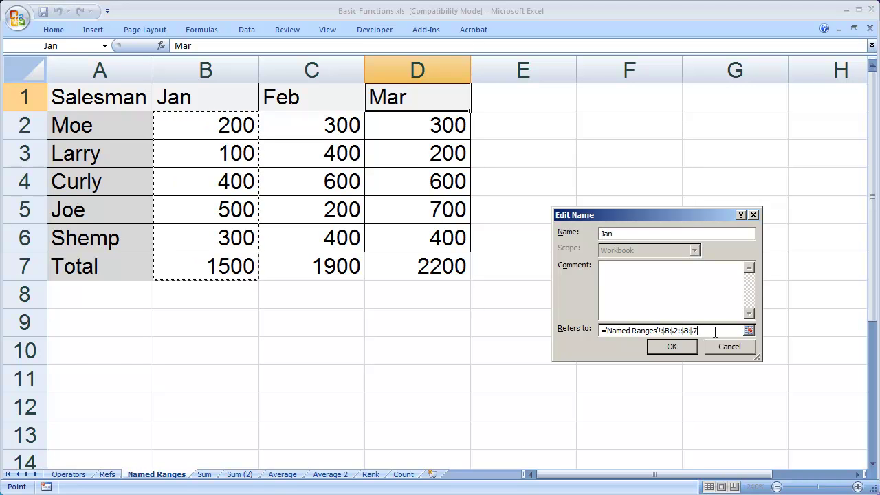
{"action": "key", "text": "BackSpace"}
{"action": "type", "text": "6"}
{"action": "left_click", "coordinate": [666, 348]}
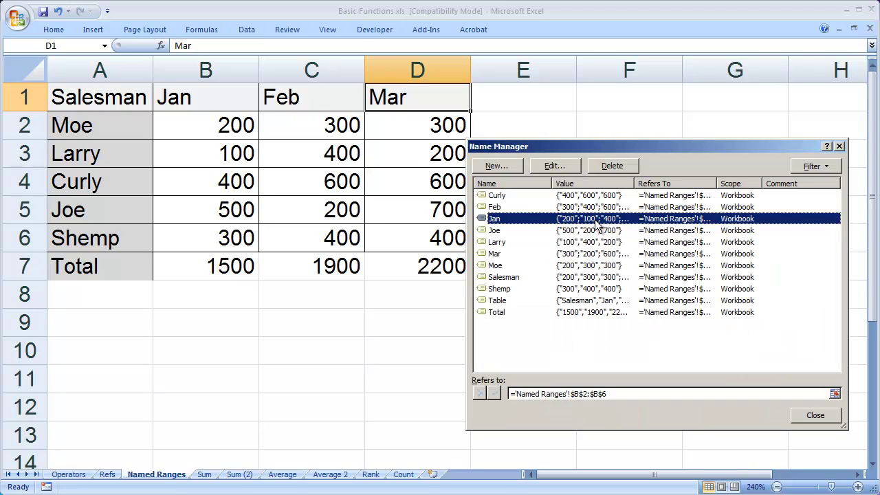
Change the Feb name to refer to =$C$2:$C$6
{"action": "left_click", "coordinate": [501, 207]}
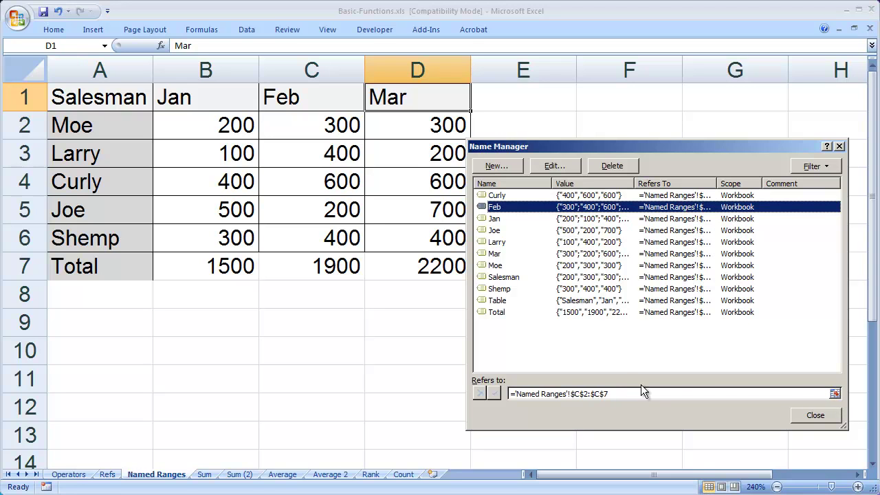
{"action": "left_click", "coordinate": [558, 165]}
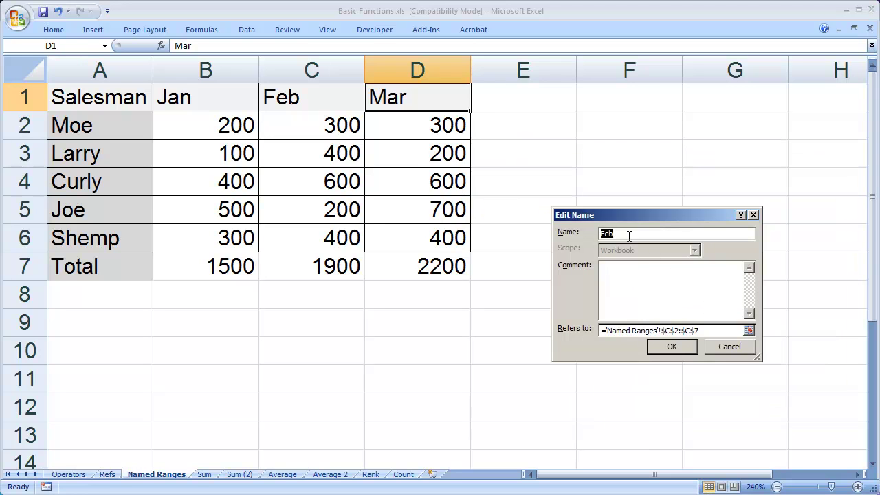
{"action": "left_click", "coordinate": [738, 331]}
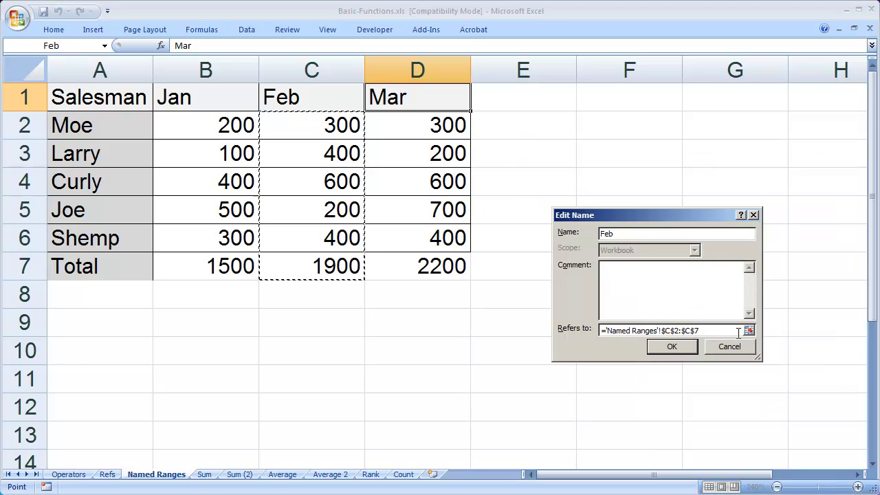
{"action": "key", "text": "BackSpace"}
{"action": "type", "text": "6"}
{"action": "left_click", "coordinate": [675, 350]}
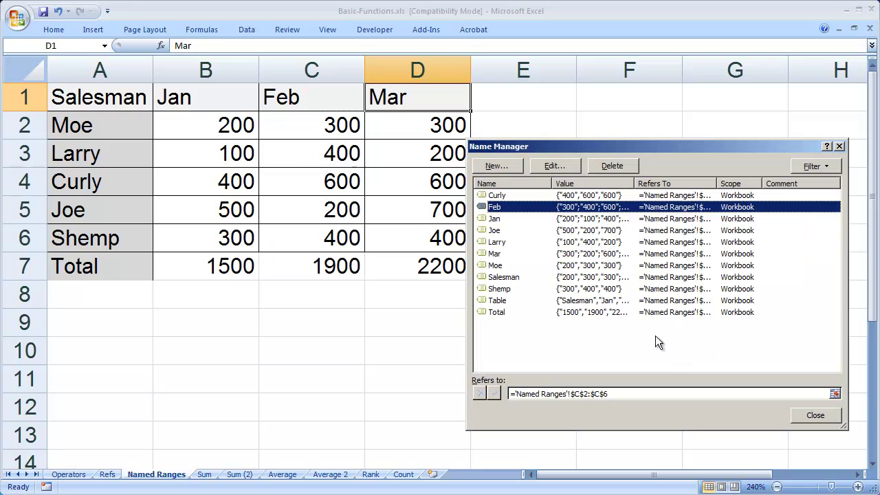
Redefine the Mar name as D2:D6 by reselecting those cells on the sheet
{"action": "left_click", "coordinate": [503, 255]}
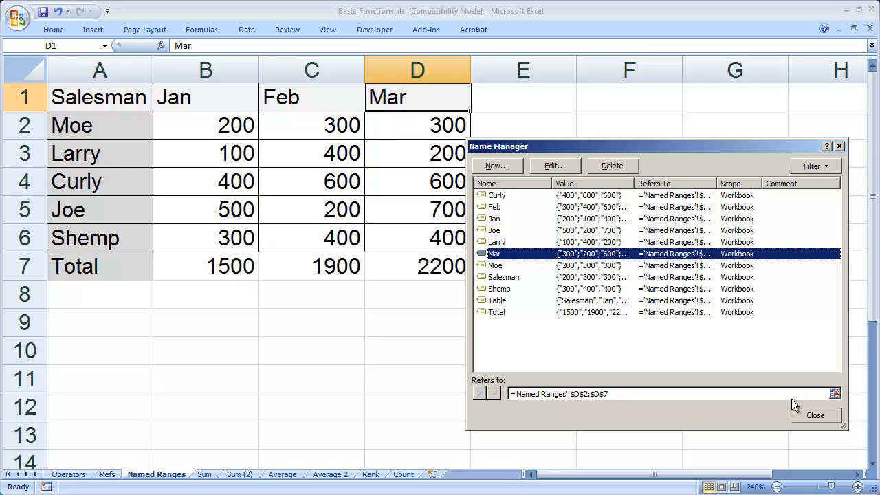
{"action": "left_click", "coordinate": [555, 167]}
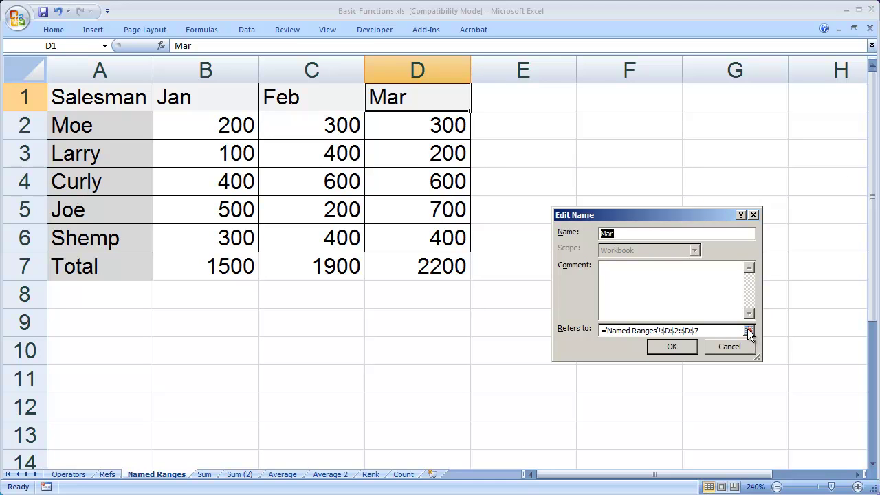
{"action": "left_click", "coordinate": [749, 331]}
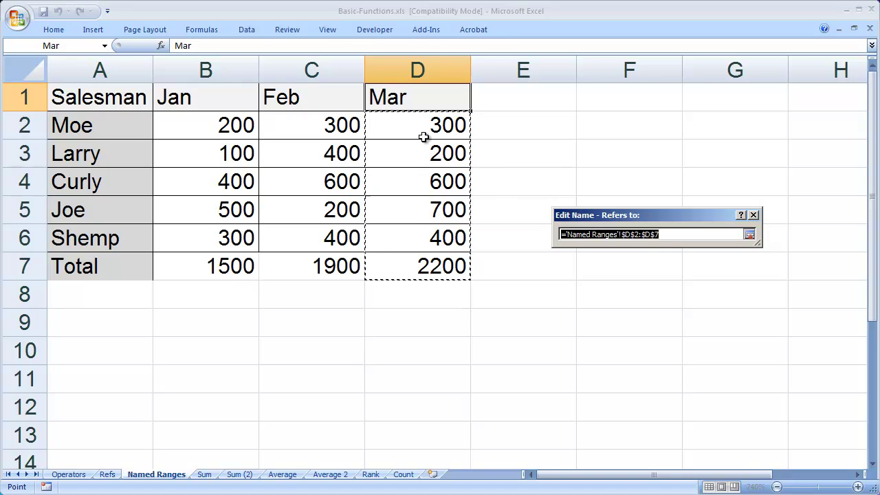
{"action": "left_click_drag", "start_coordinate": [417, 123], "coordinate": [414, 228]}
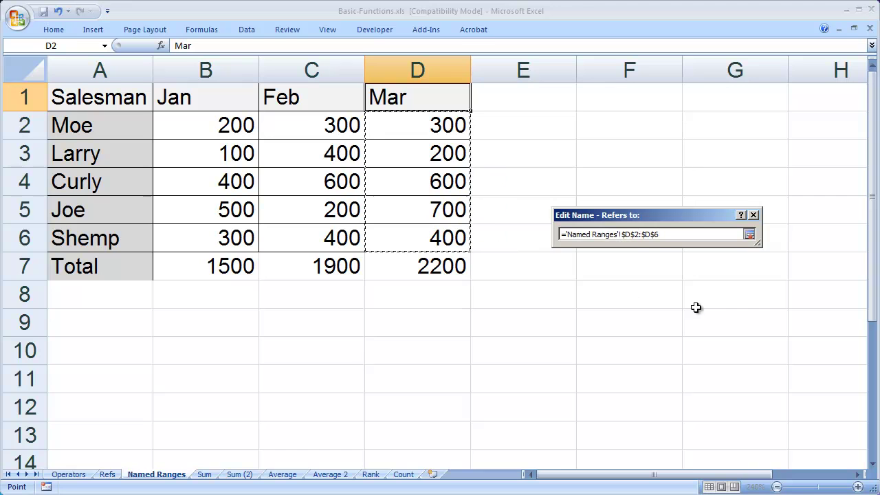
{"action": "left_click", "coordinate": [750, 235]}
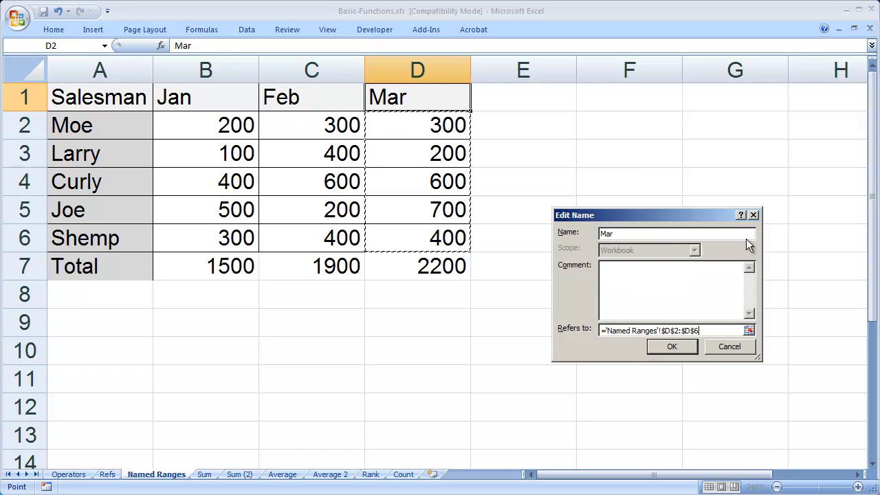
{"action": "left_click", "coordinate": [692, 349]}
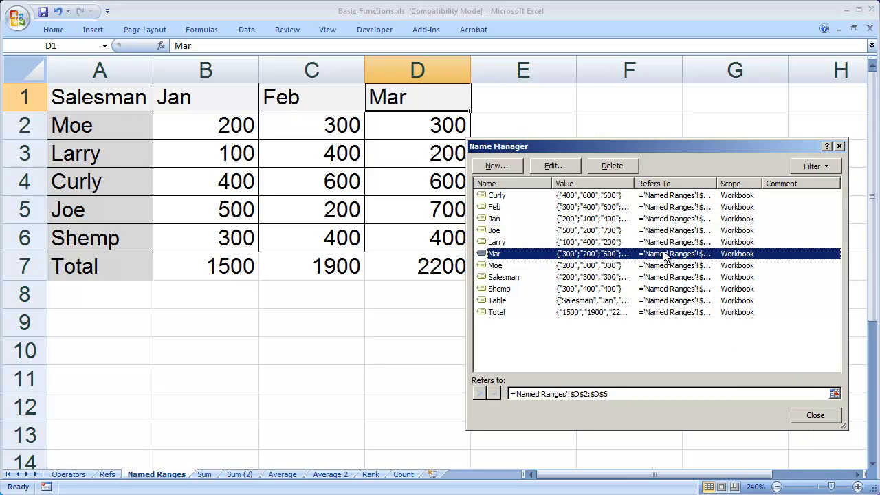
Close Name Manager, enter =sum(moe) in B10 to confirm it returns 800, then clear B10
{"action": "left_click", "coordinate": [818, 415]}
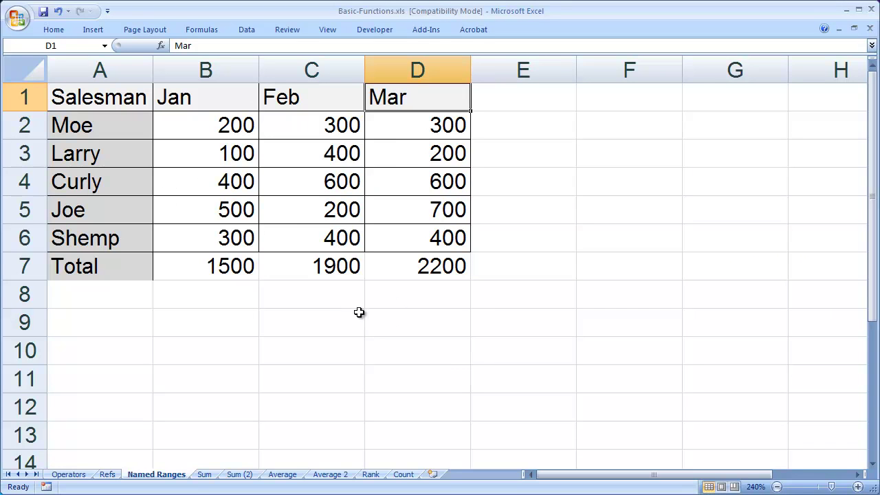
{"action": "left_click", "coordinate": [231, 354]}
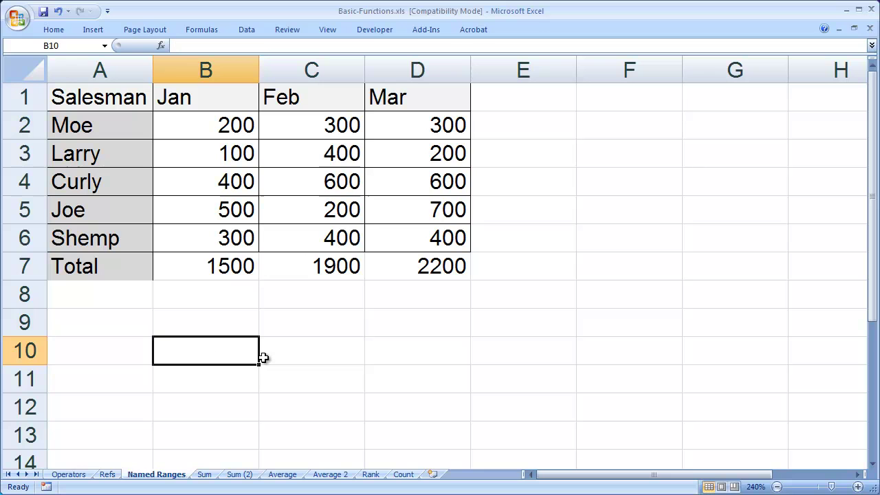
{"action": "type", "text": "=s"}
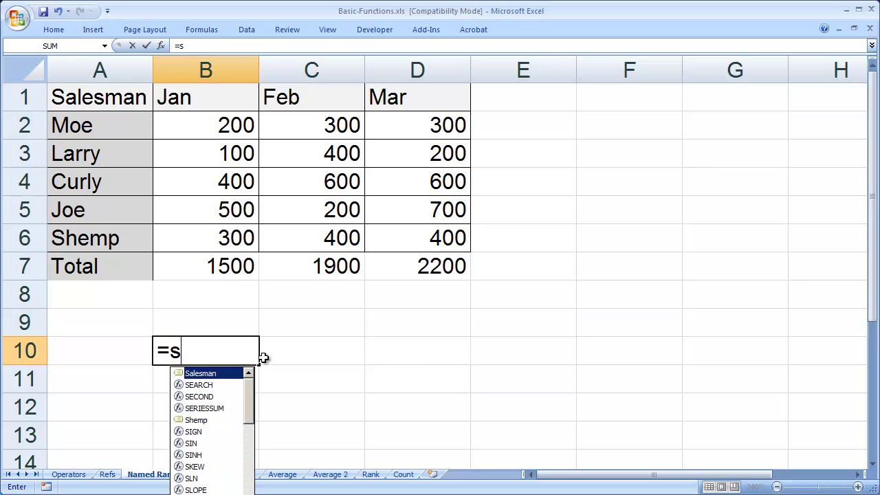
{"action": "type", "text": "um(moe)"}
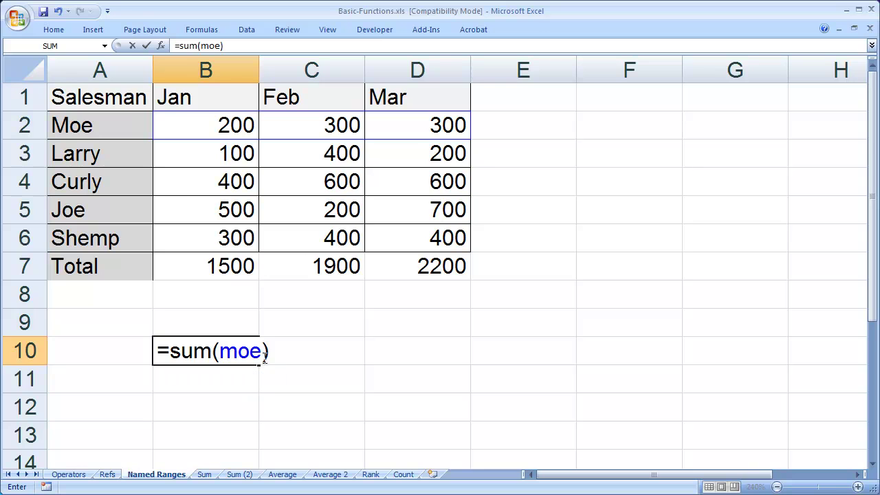
{"action": "key", "text": "Return"}
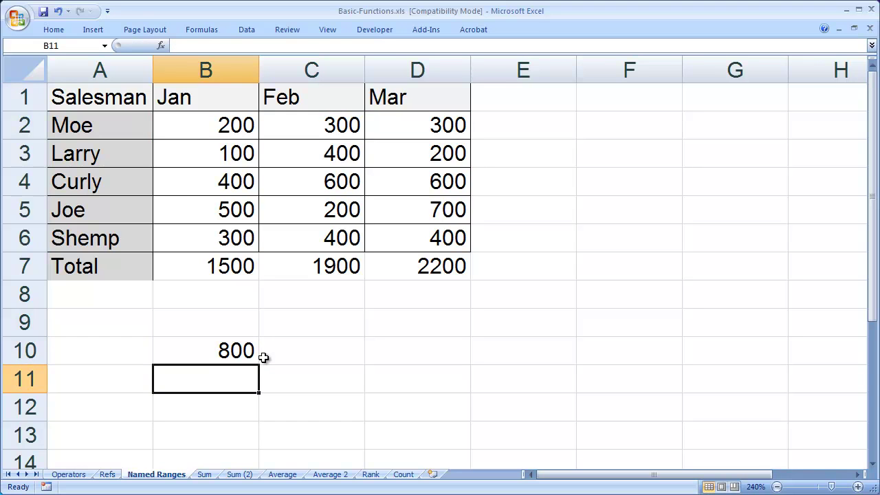
{"action": "key", "text": "Up"}
{"action": "key", "text": "Delete"}
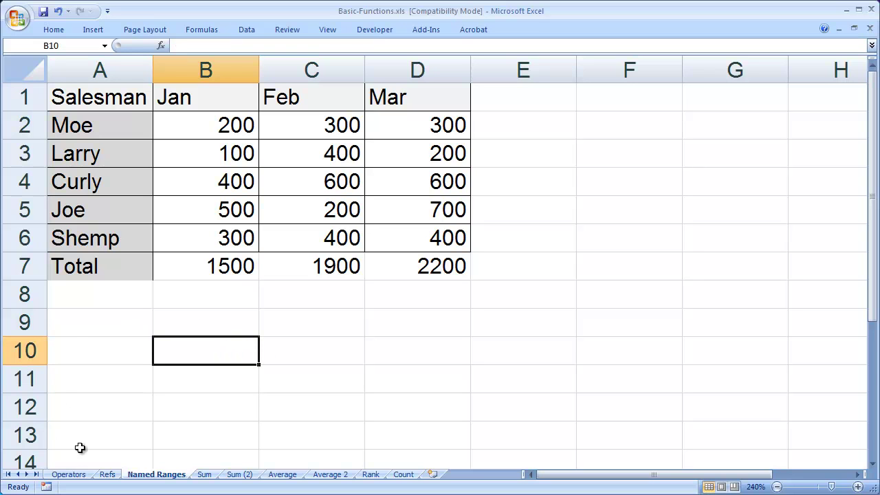
On the Operators sheet, enter =sum(moe) in E3 to confirm 800, then clear E3
{"action": "left_click", "coordinate": [203, 475]}
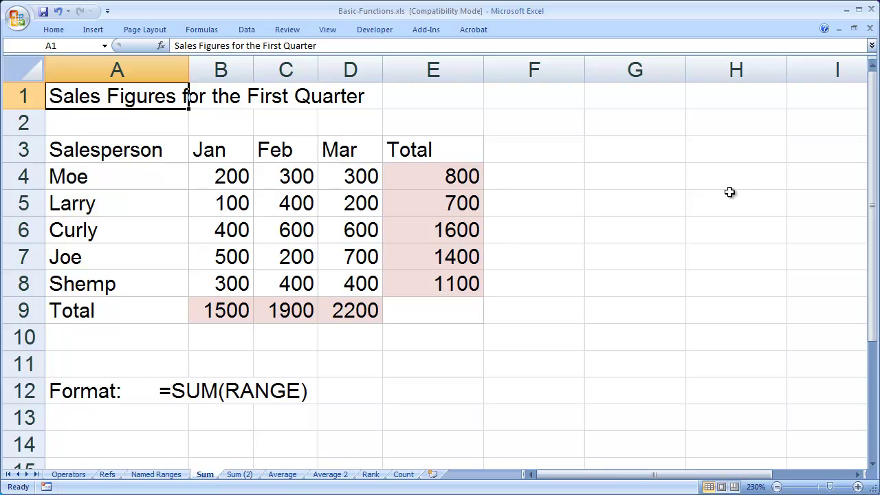
{"action": "left_click", "coordinate": [70, 475]}
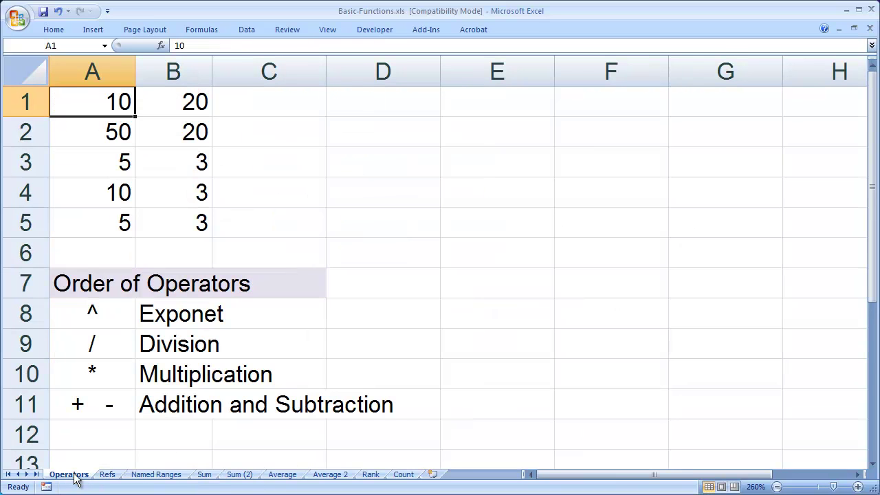
{"action": "left_click", "coordinate": [502, 164]}
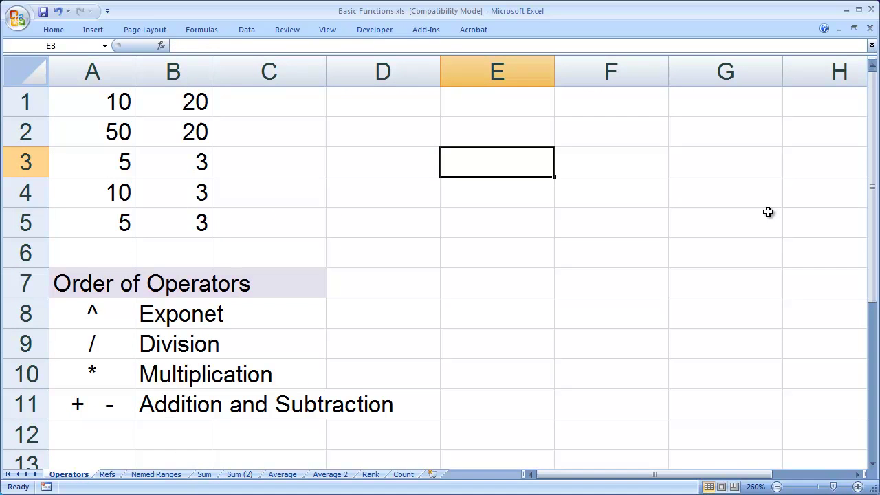
{"action": "type", "text": "=sum"}
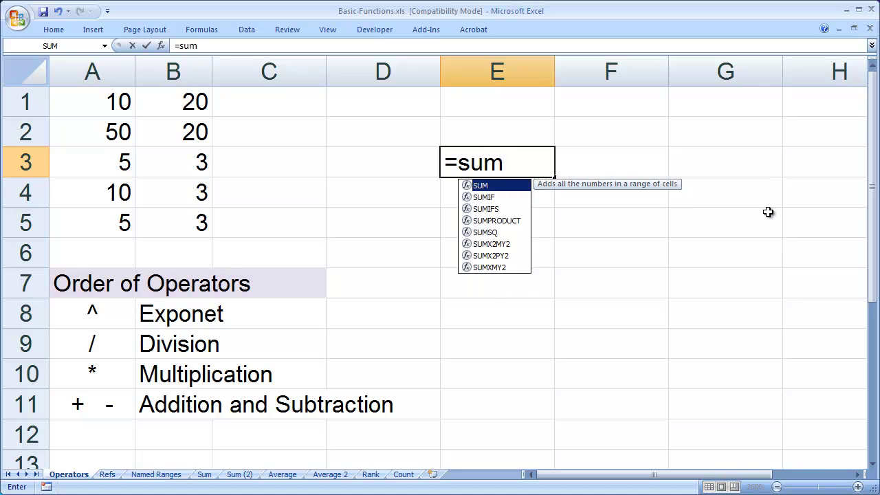
{"action": "type", "text": "(moe"}
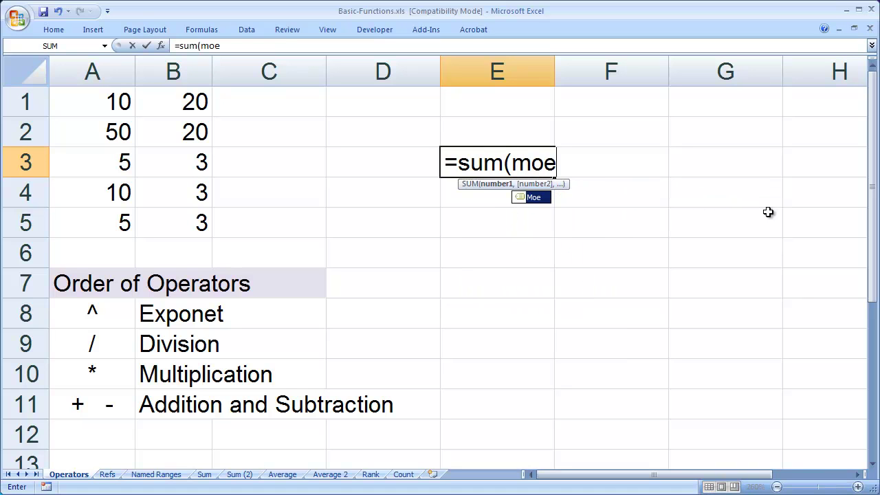
{"action": "type", "text": ")"}
{"action": "key", "text": "Return"}
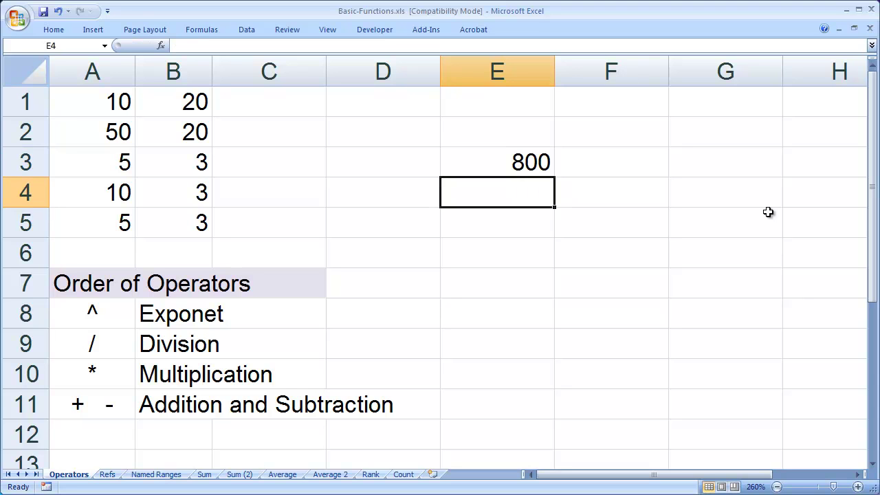
{"action": "key", "text": "Up"}
{"action": "key", "text": "Delete"}
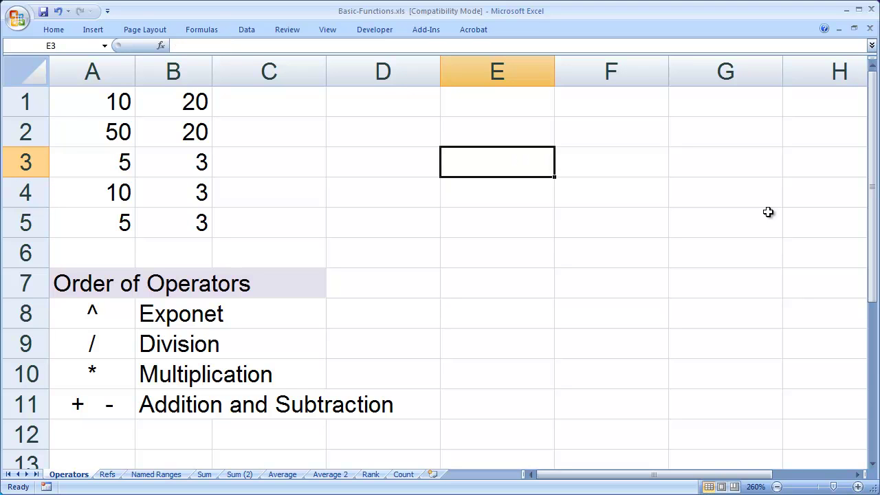
{"action": "left_click", "coordinate": [207, 29]}
{"action": "left_click", "coordinate": [382, 69]}
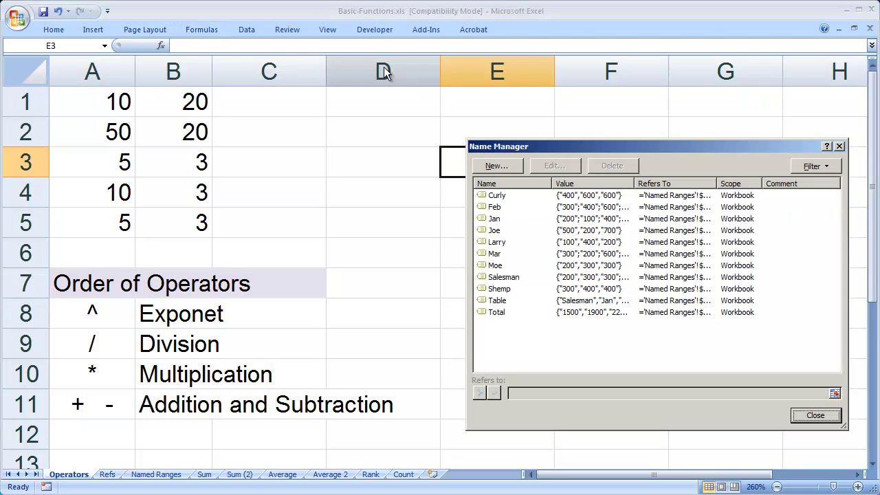
{"action": "left_click", "coordinate": [571, 207]}
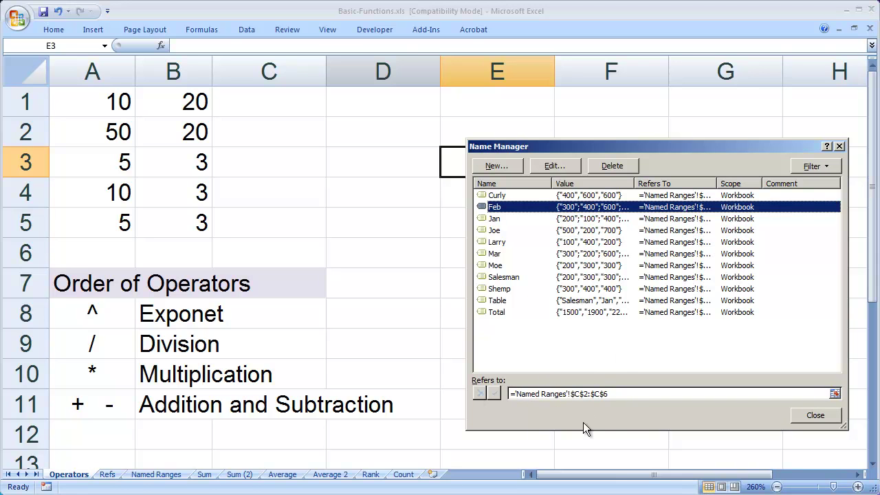
{"action": "left_click", "coordinate": [811, 412]}
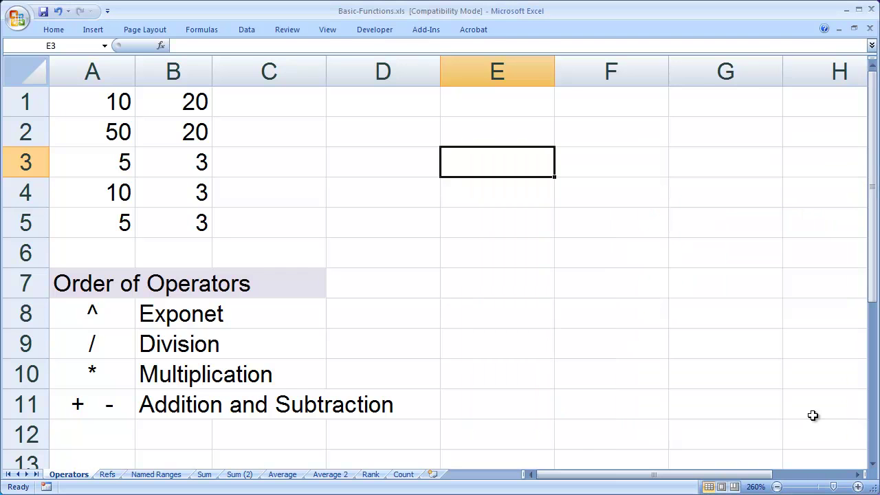
{"action": "left_click", "coordinate": [89, 108]}
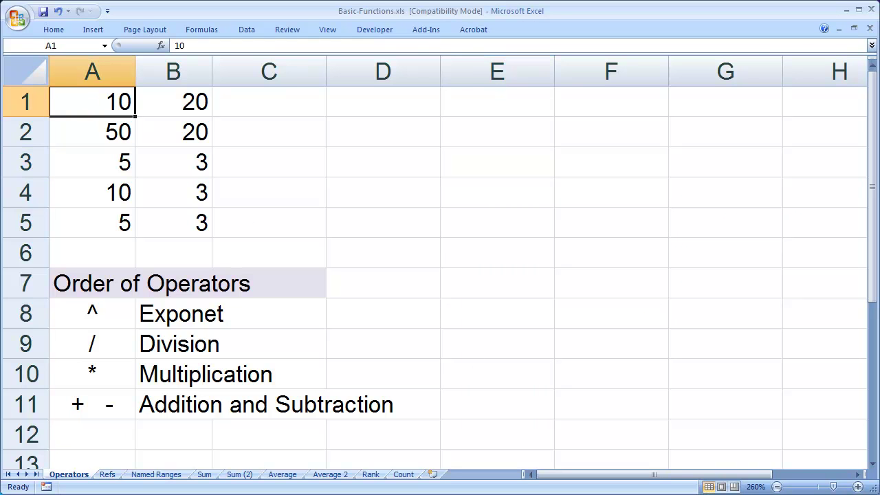